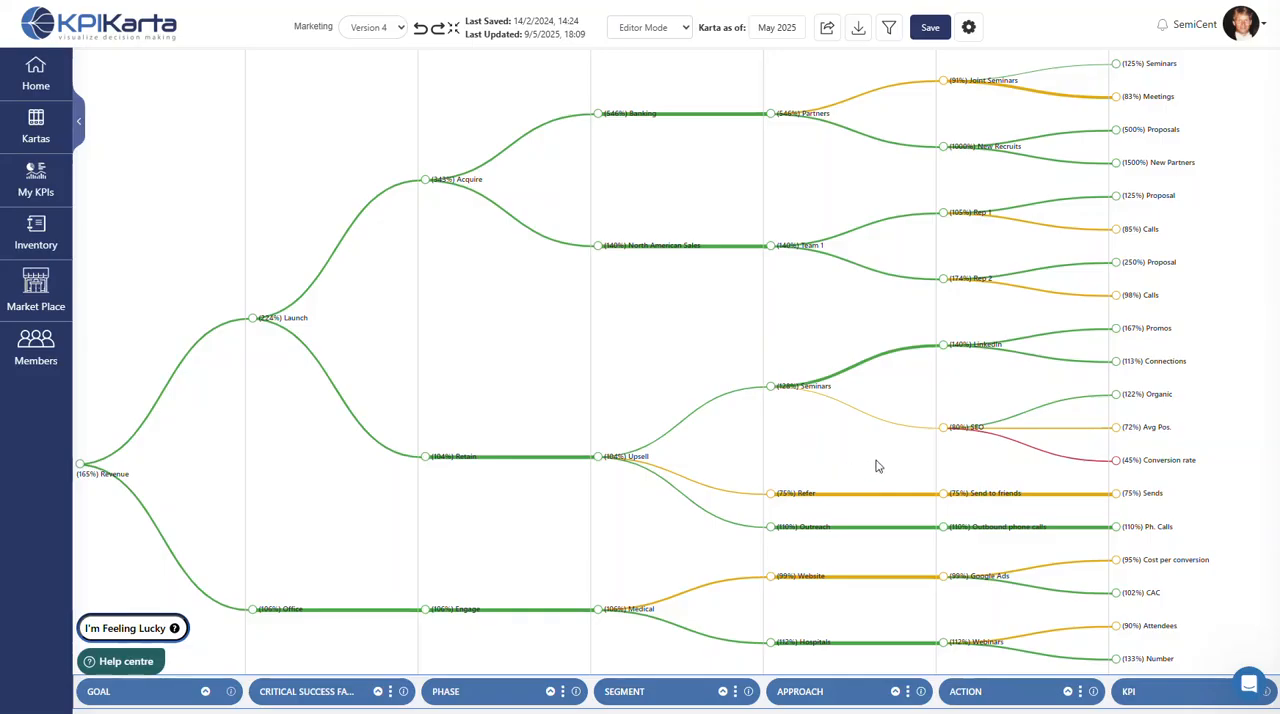
- Add two child KPIs under the SEO action and move the SEO branch under the Refer approach
mouse_move(940, 432)
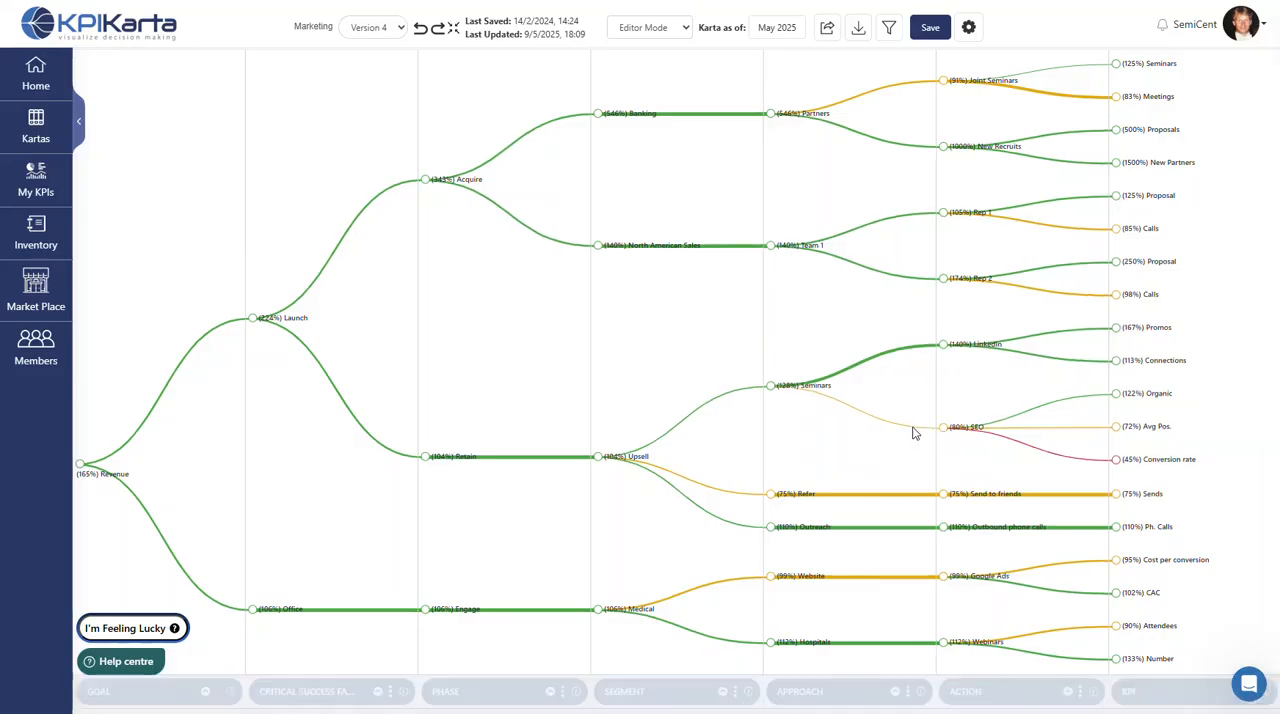
click(912, 428)
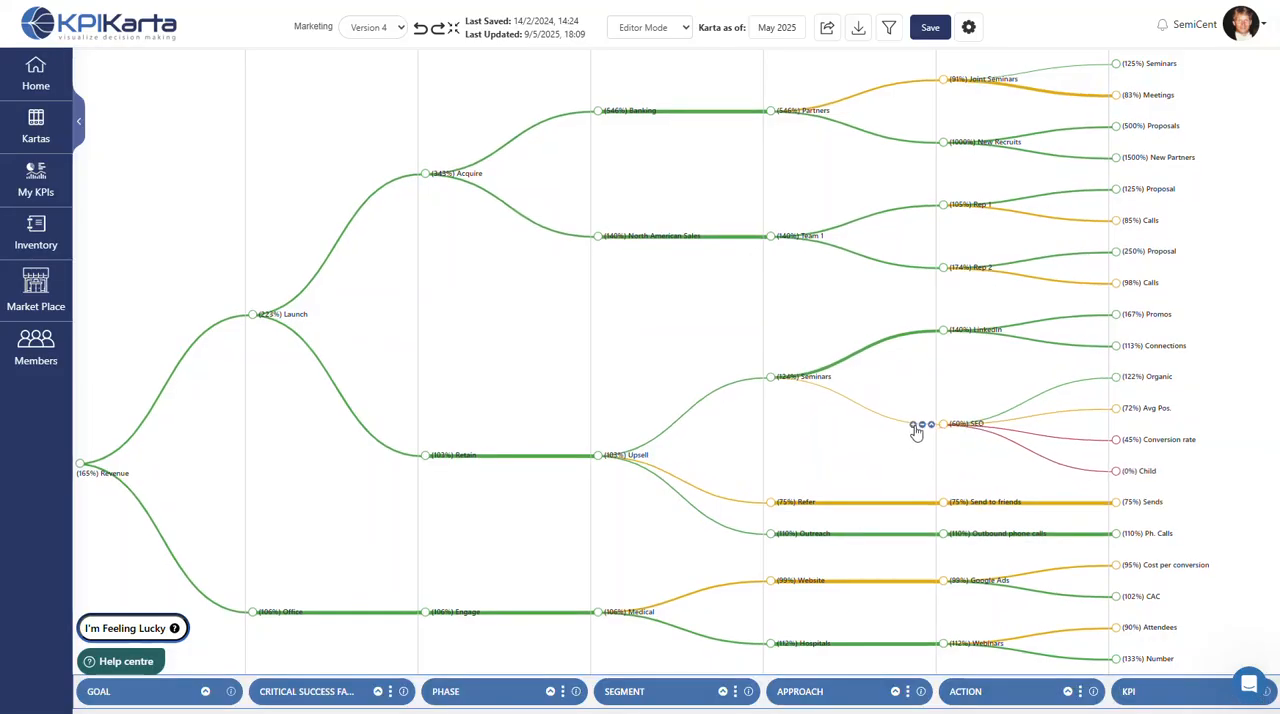
click(916, 431)
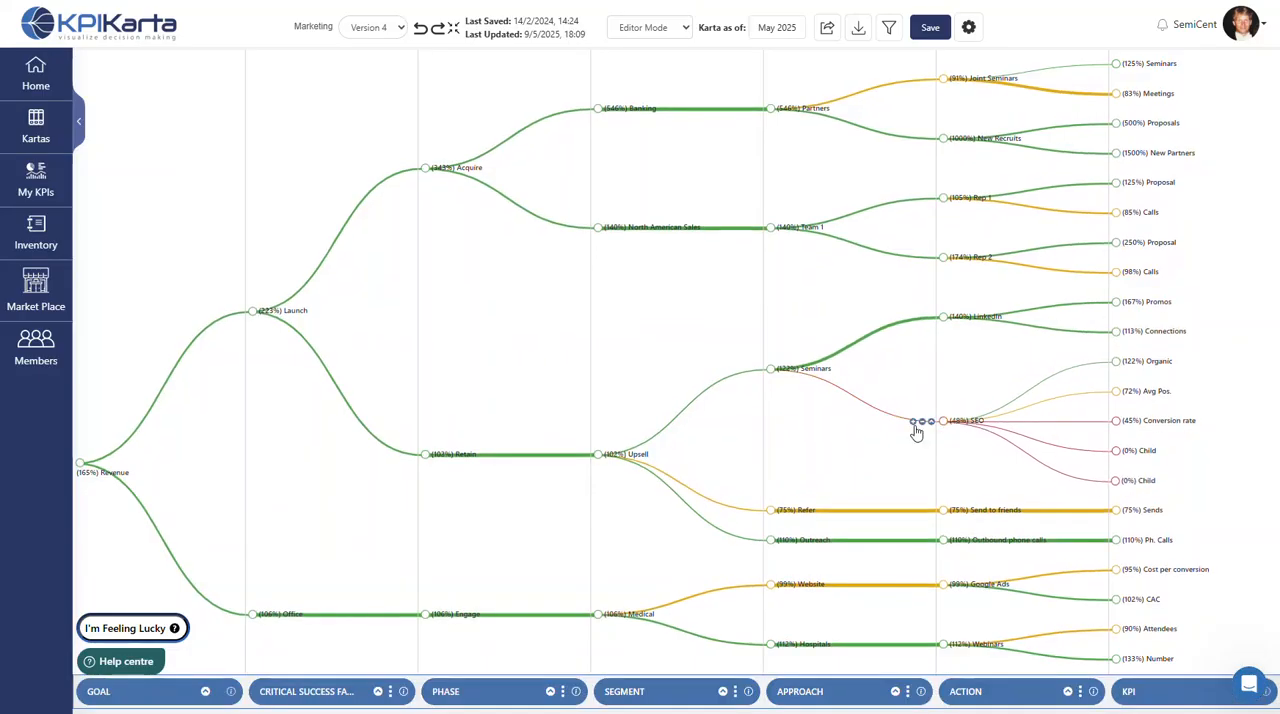
drag(945, 424, 773, 238)
drag(944, 428, 772, 517)
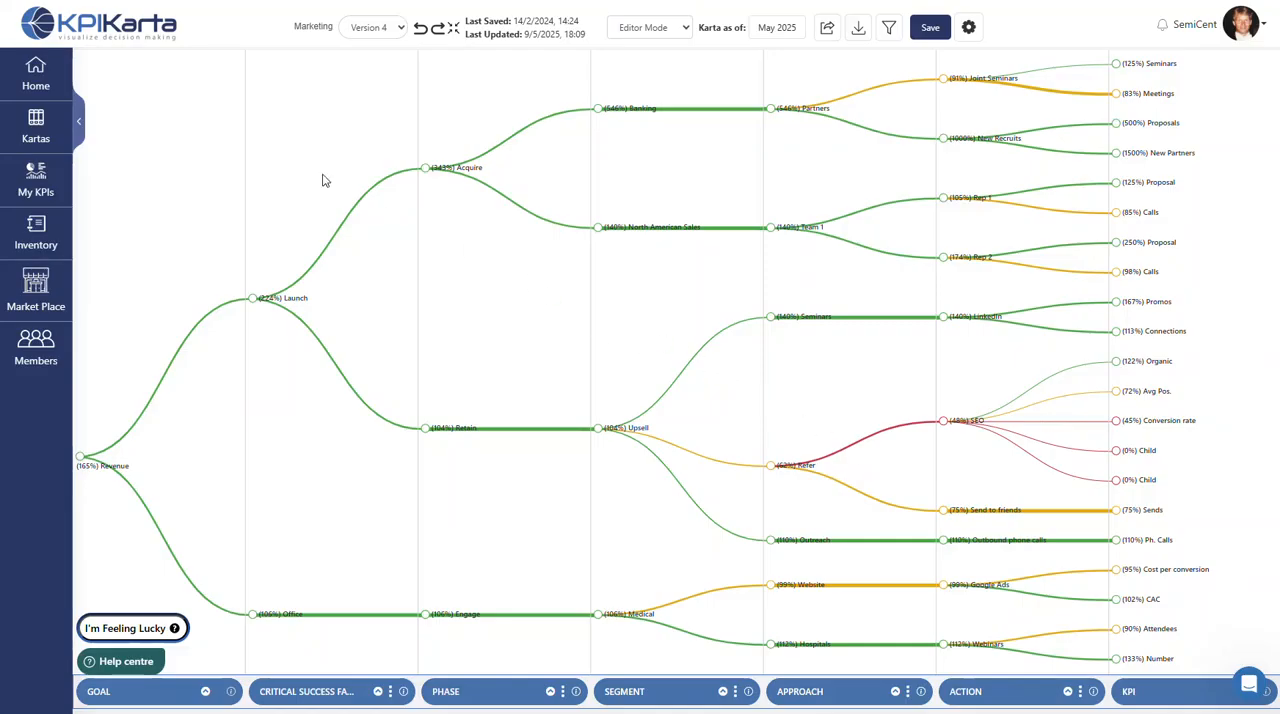
- Create a new karta named Sample with the industry Medical Device and the department Sales
click(36, 86)
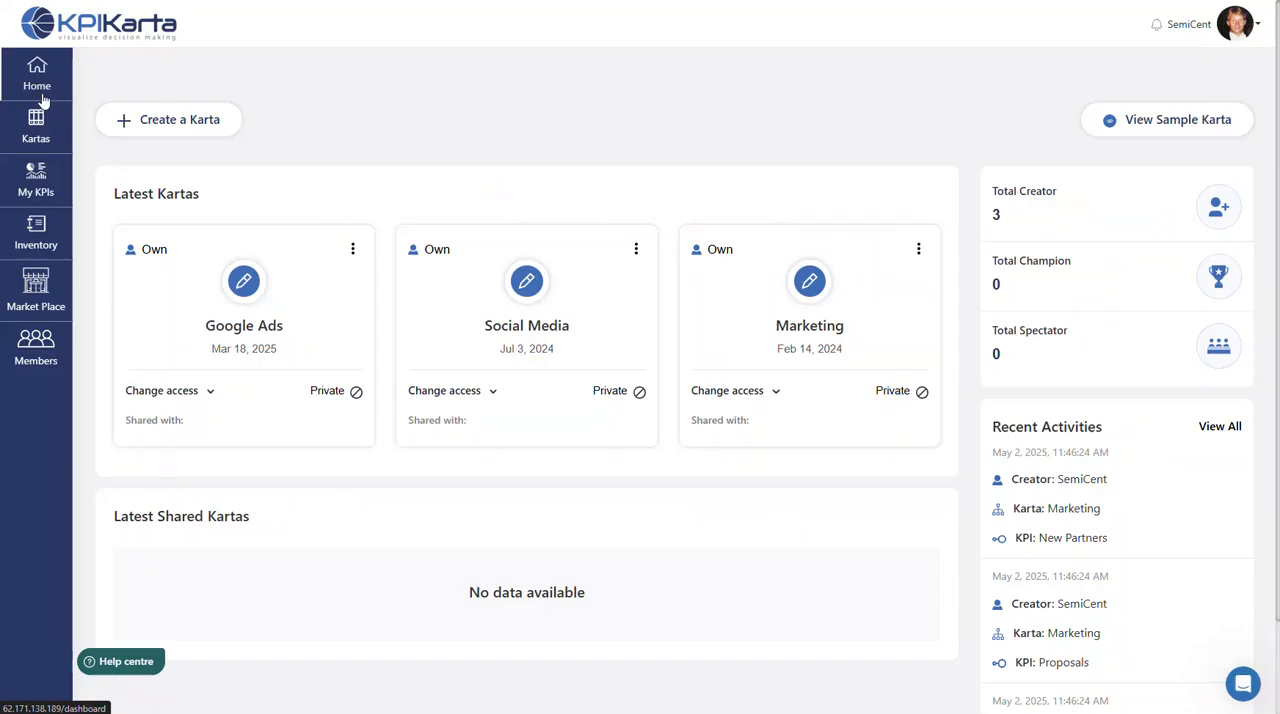
click(176, 125)
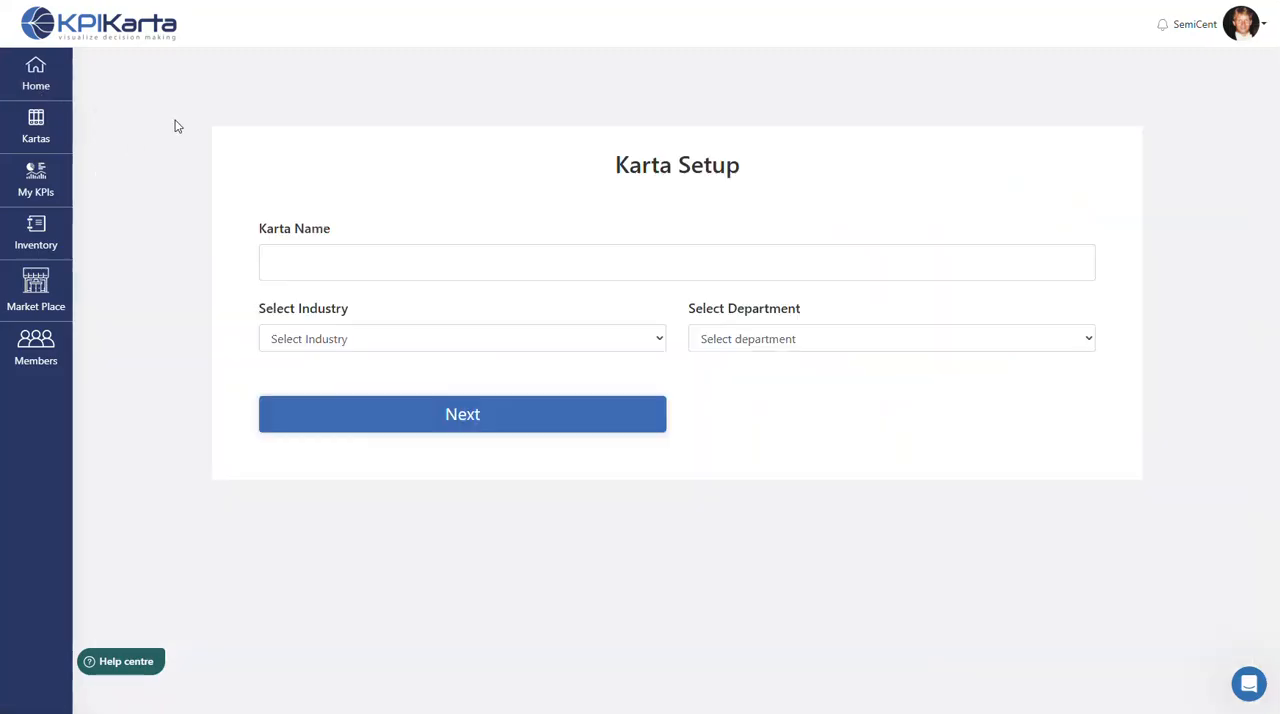
click(290, 266)
text(Sample)
click(312, 342)
scroll(326, 391, down, 20)
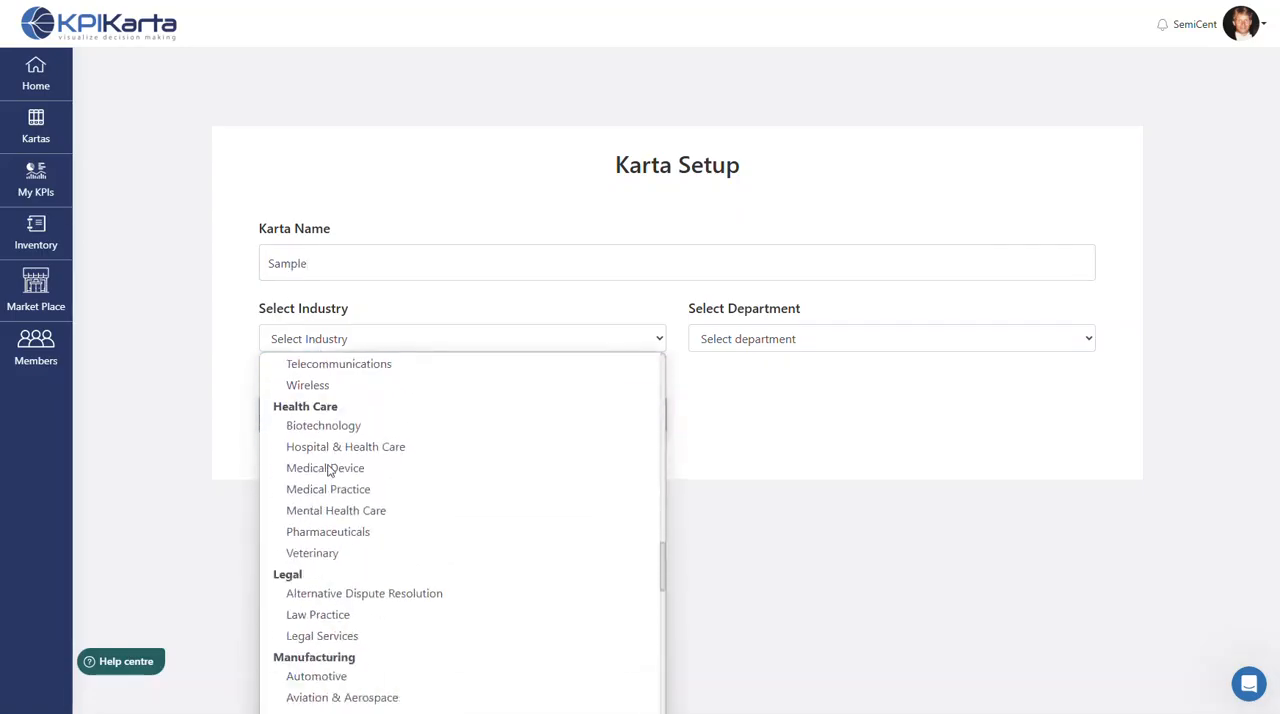
scroll(329, 470, down, 1)
click(334, 476)
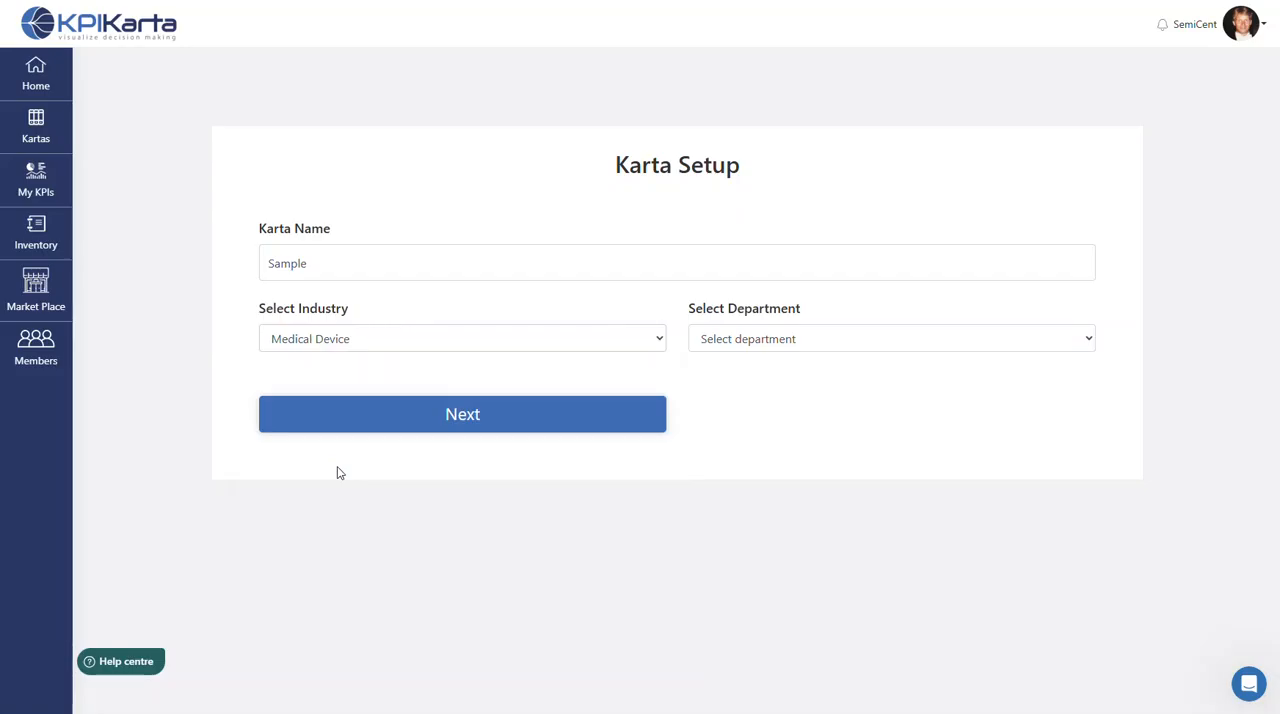
click(710, 341)
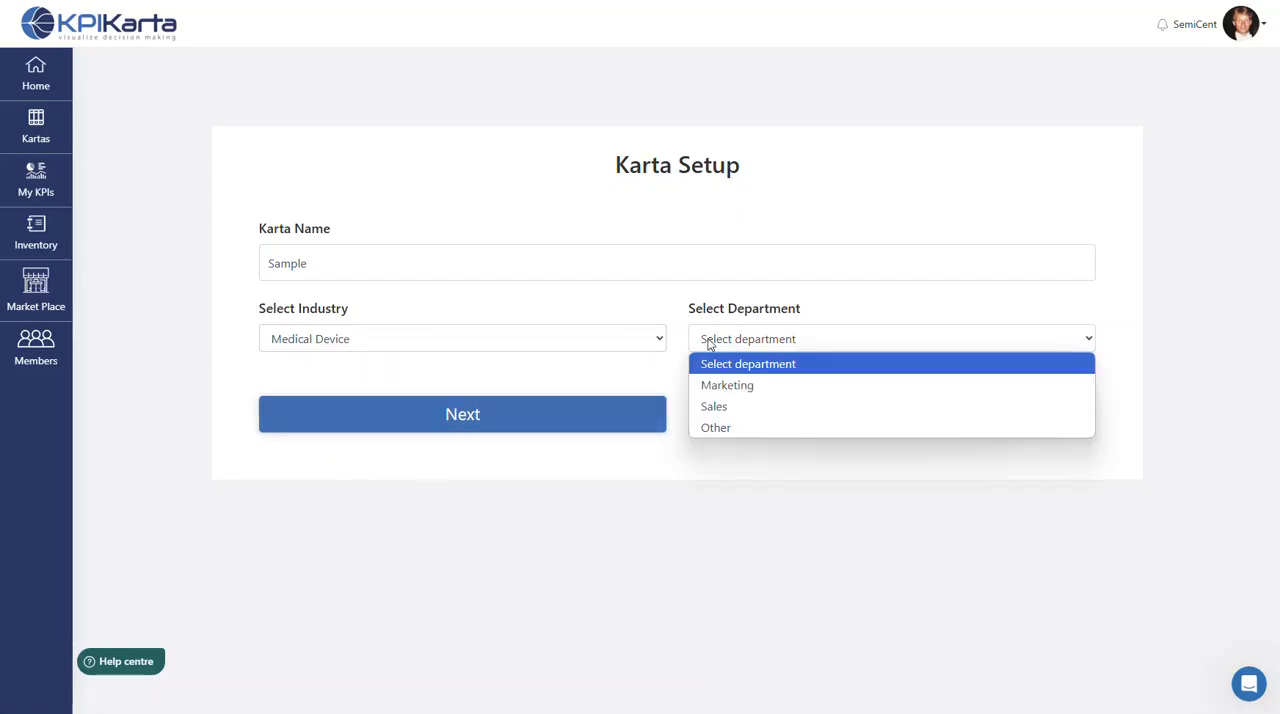
click(712, 406)
click(541, 425)
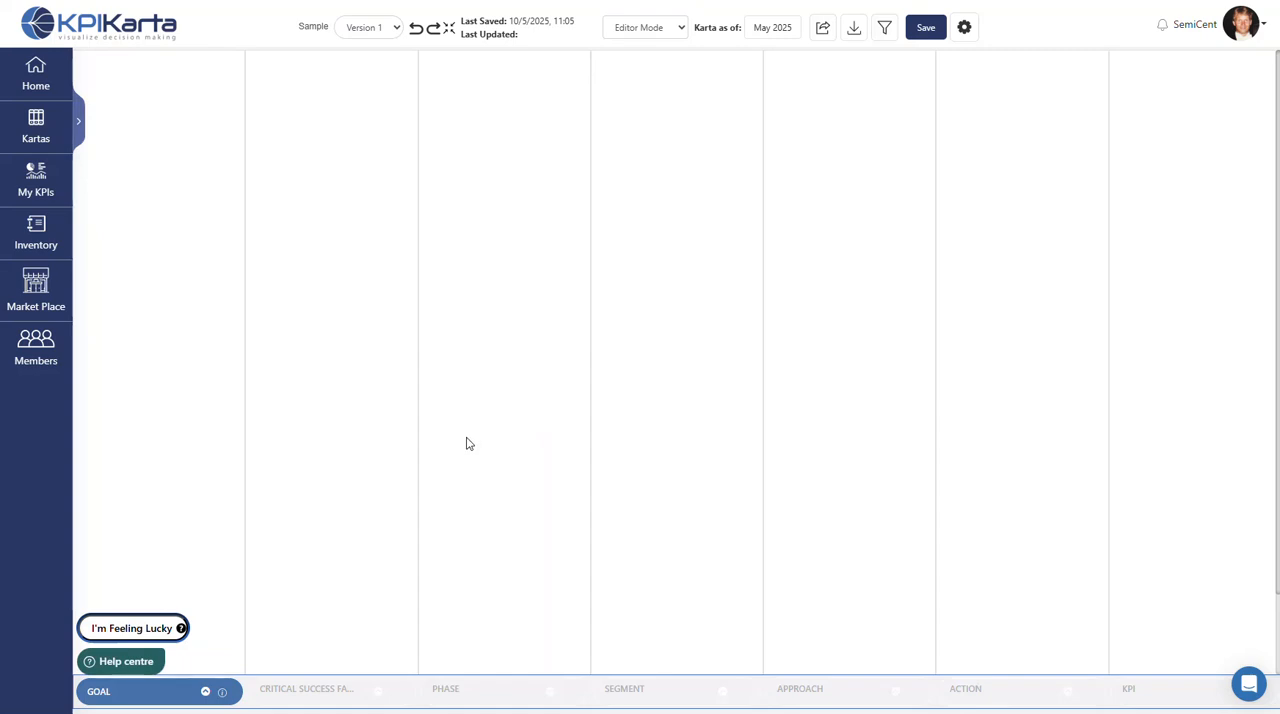
- Set the karta's goal to the suggested "Increase revenue."
click(164, 695)
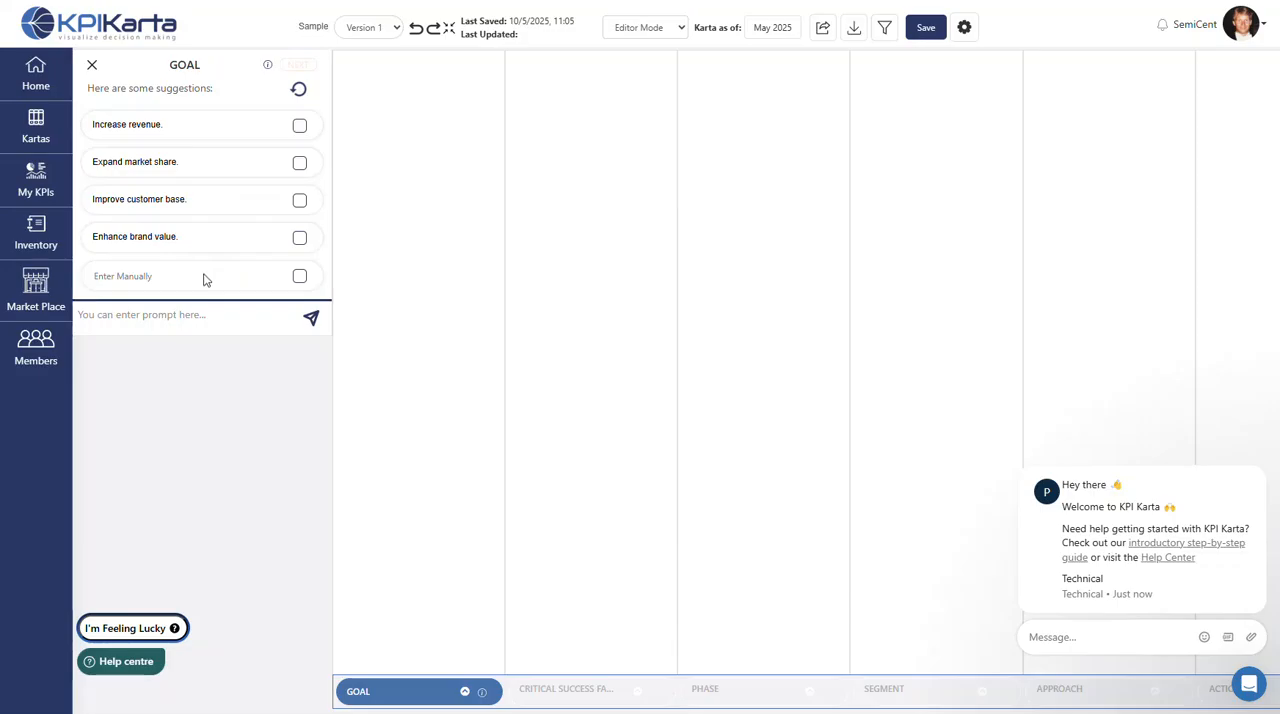
mouse_move(187, 313)
click(300, 128)
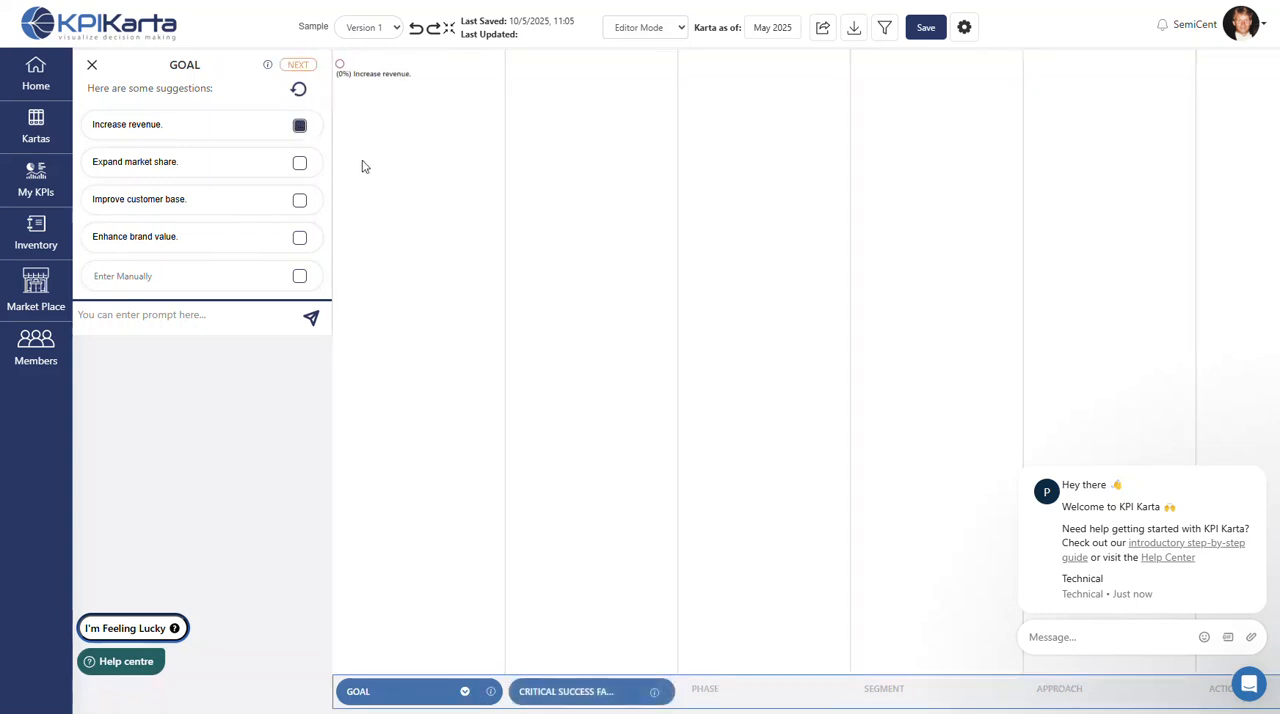
- Add the suggested critical success factors Boost sales pipelines and Enhance customer service under the goal
click(298, 64)
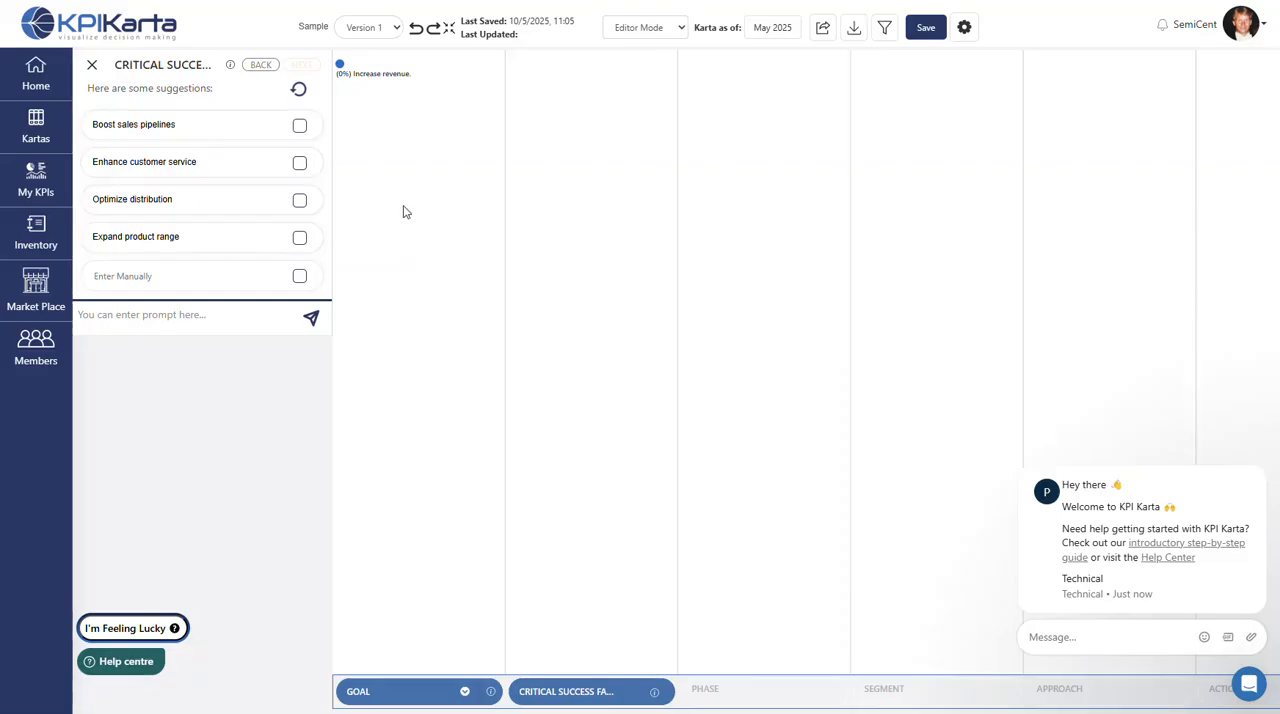
click(300, 126)
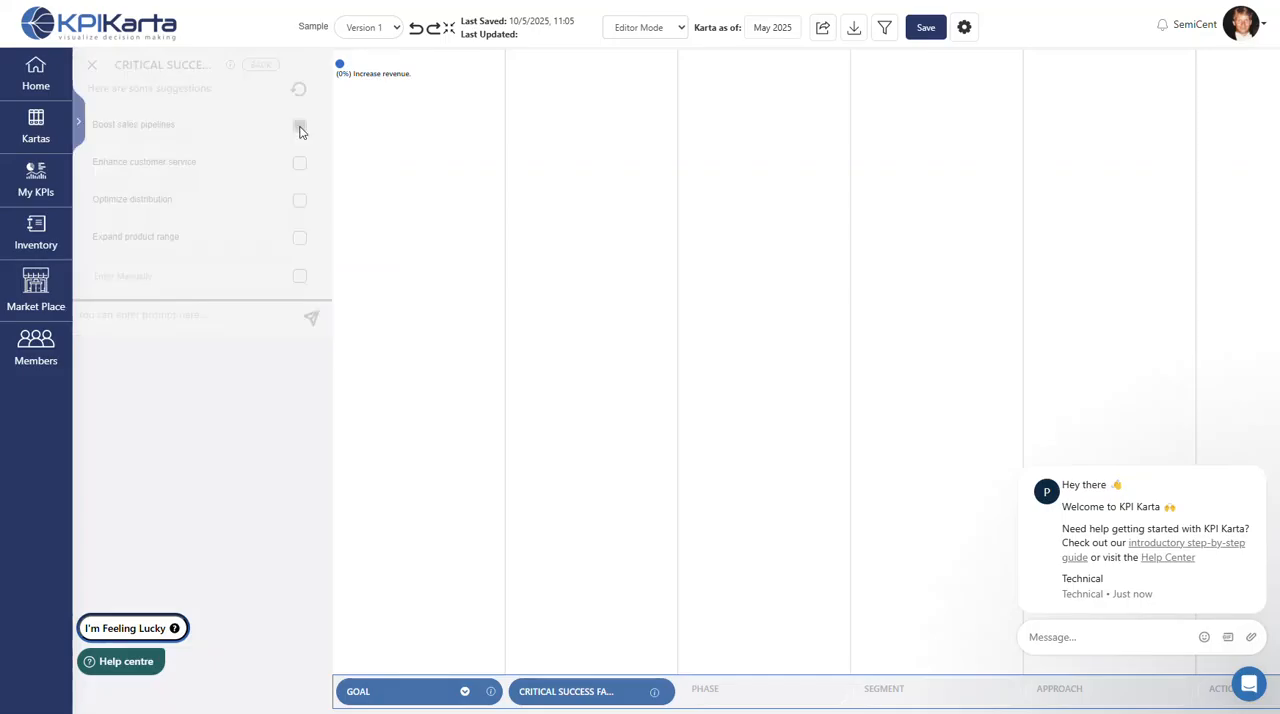
click(298, 165)
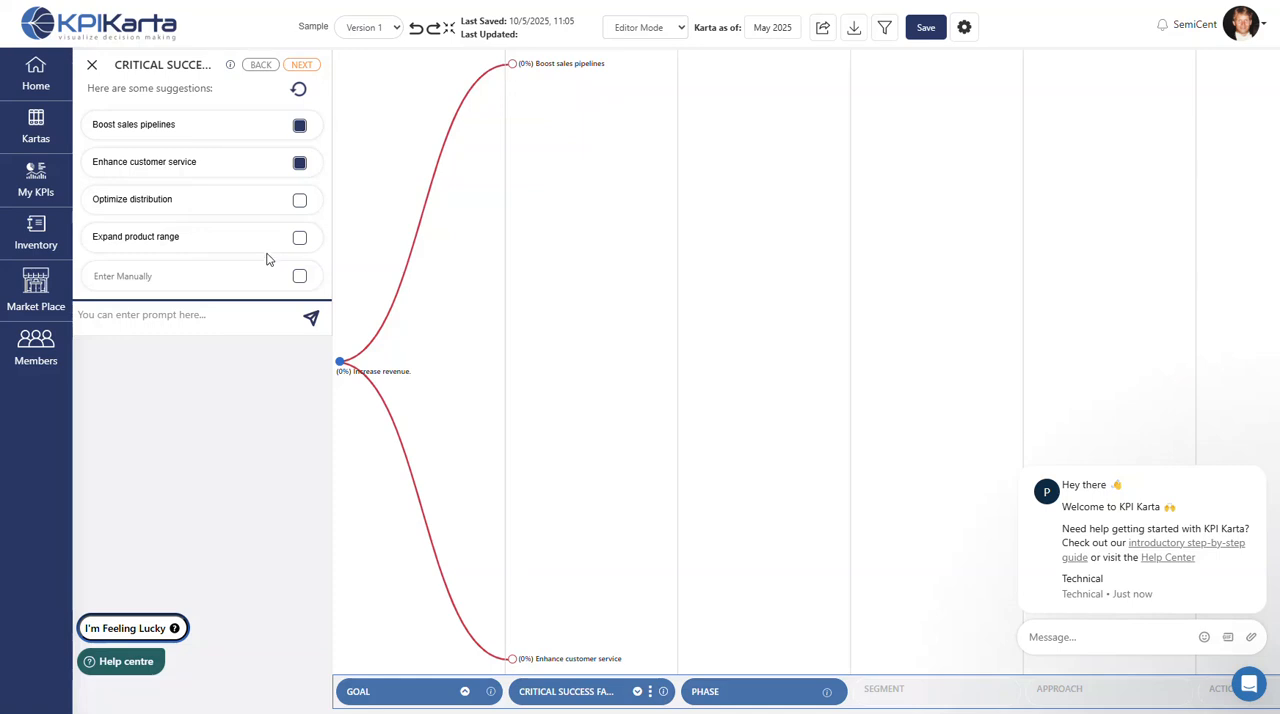
- Add the phases Acquire and Engage under Boost sales pipelines, and Engage and Convert under Enhance customer service
click(301, 65)
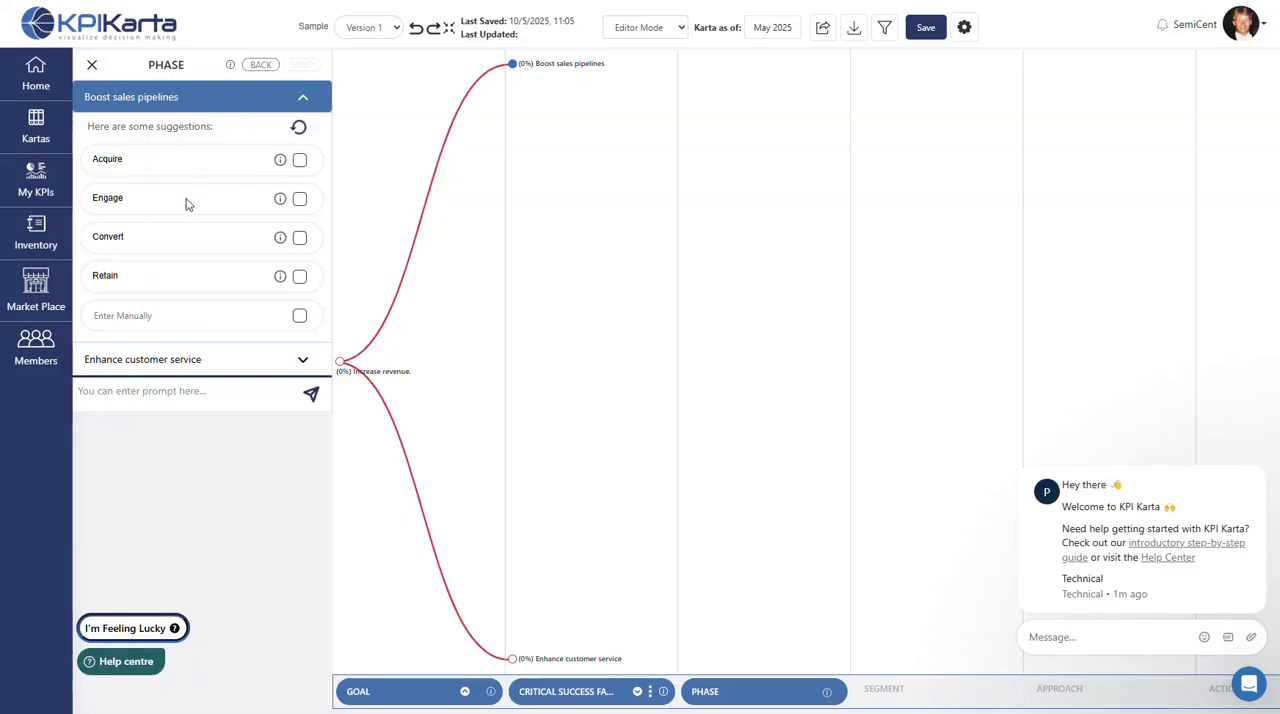
click(300, 161)
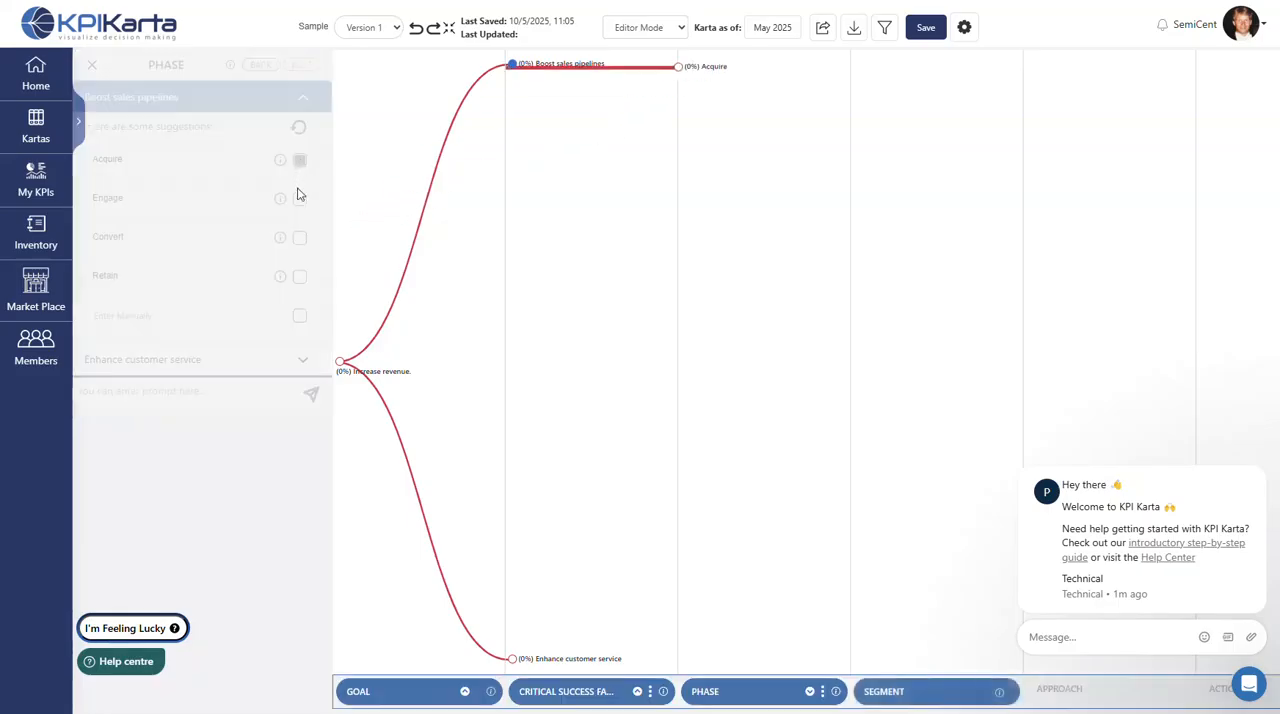
click(299, 200)
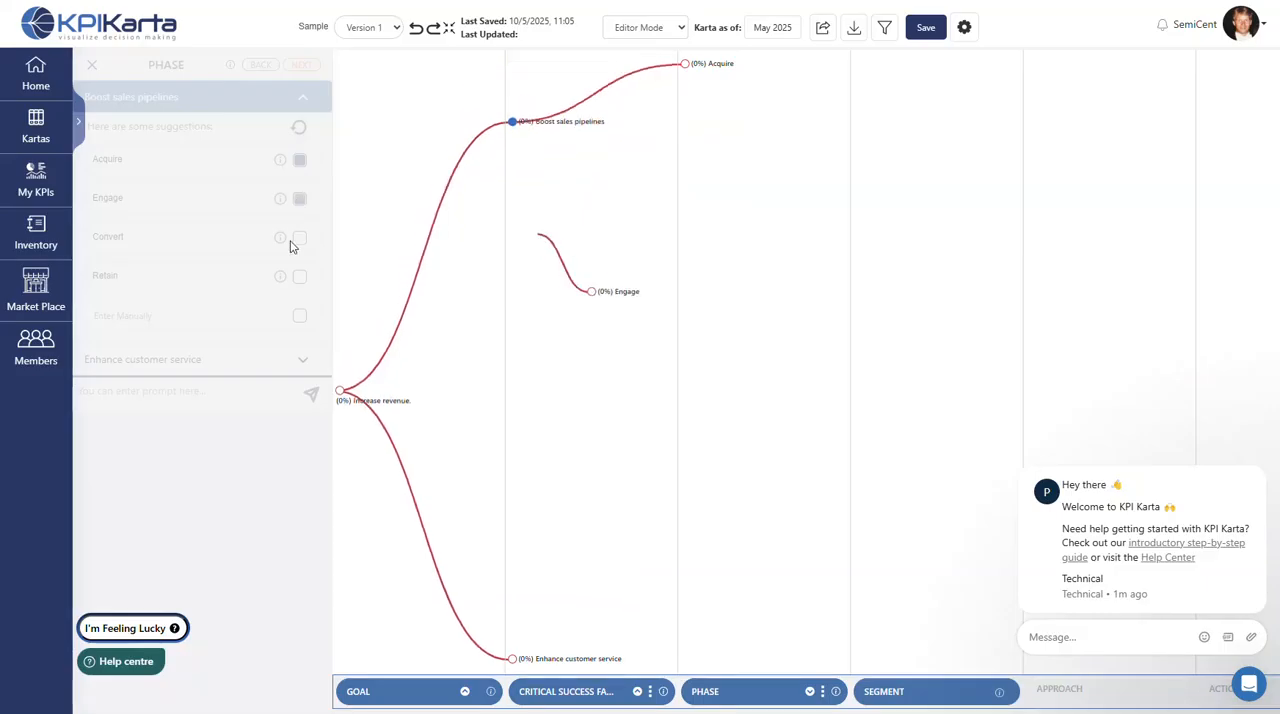
click(303, 363)
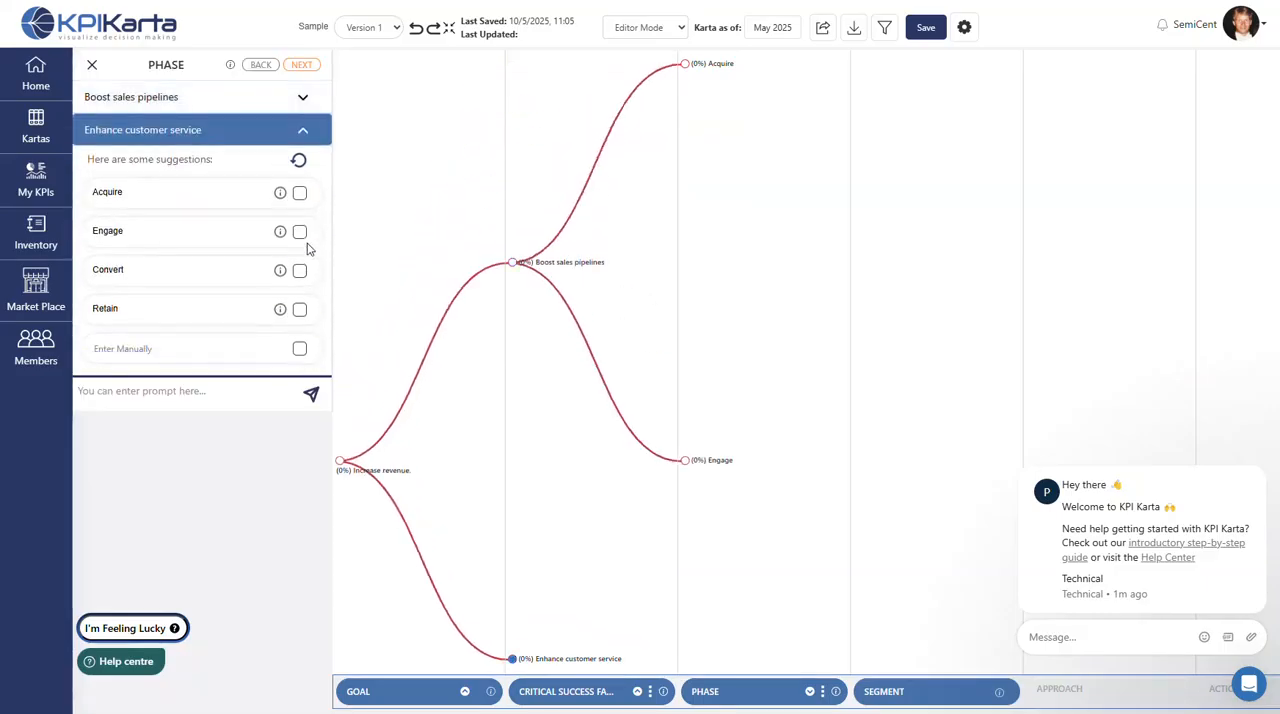
click(299, 231)
click(300, 272)
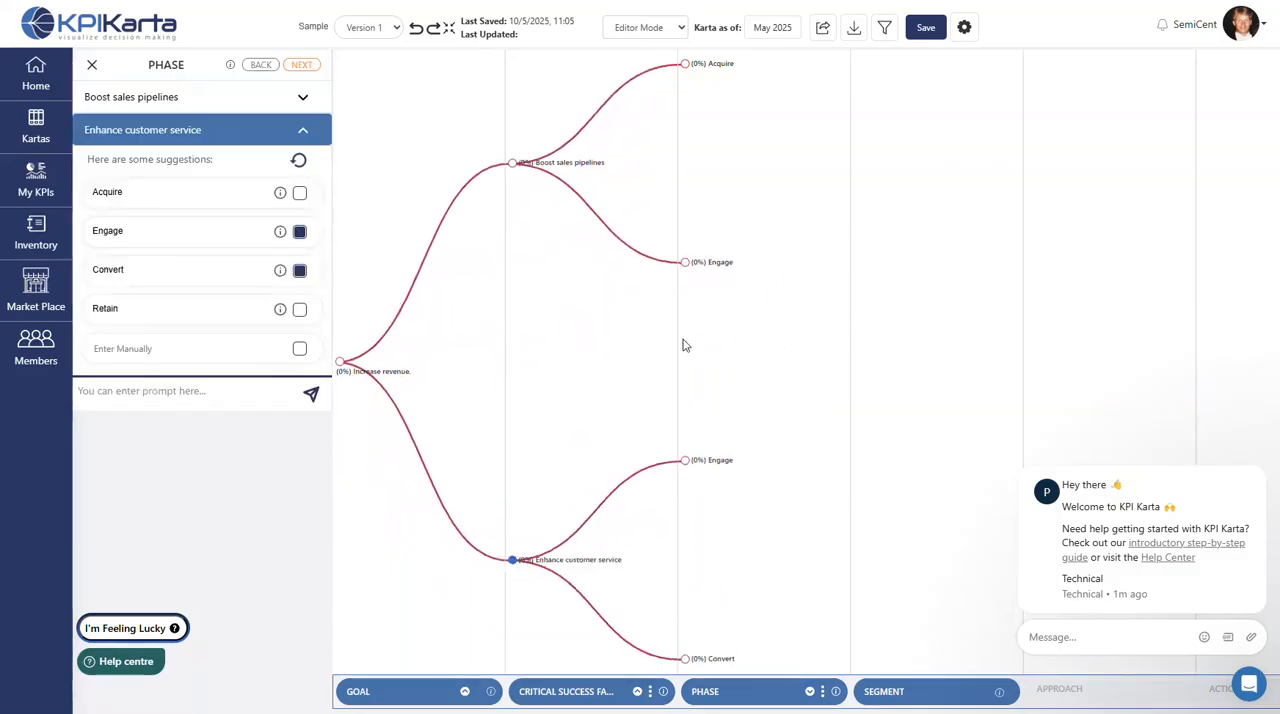
- Create an Engineers segment for the Acquire phase of Boost sales pipelines and view its geographic options
click(302, 66)
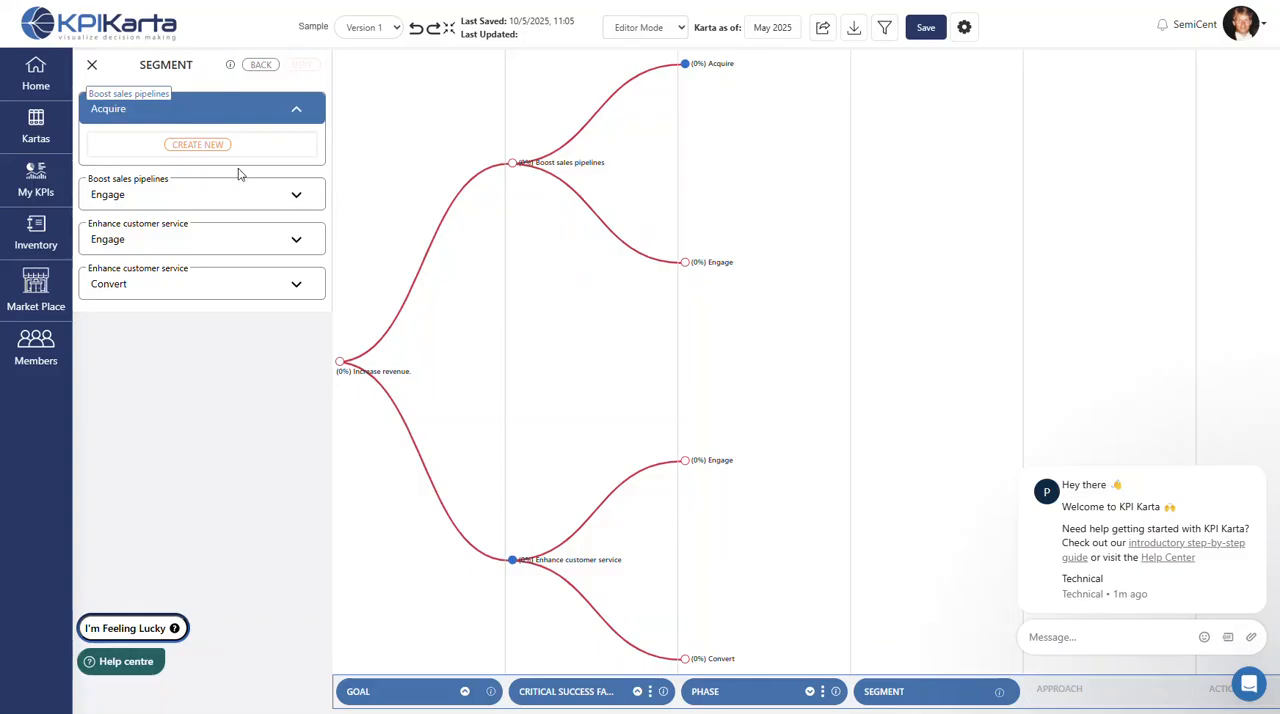
click(196, 146)
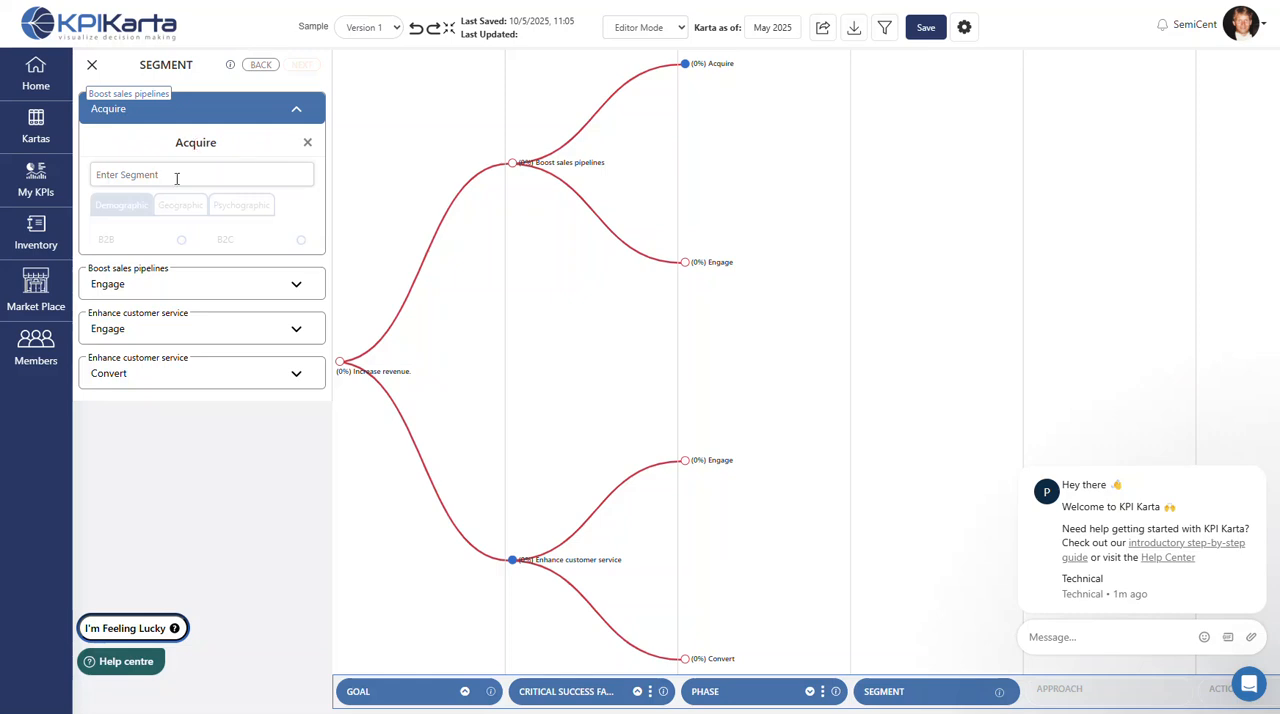
click(176, 176)
click(190, 211)
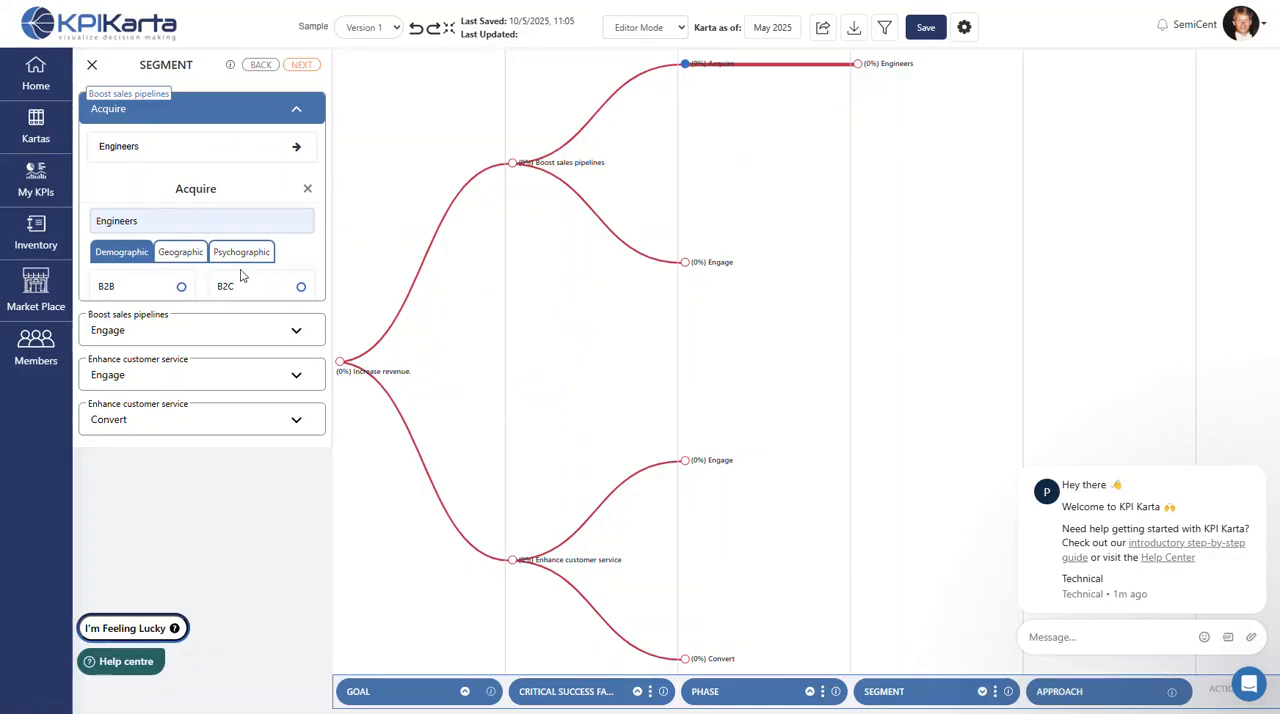
click(195, 256)
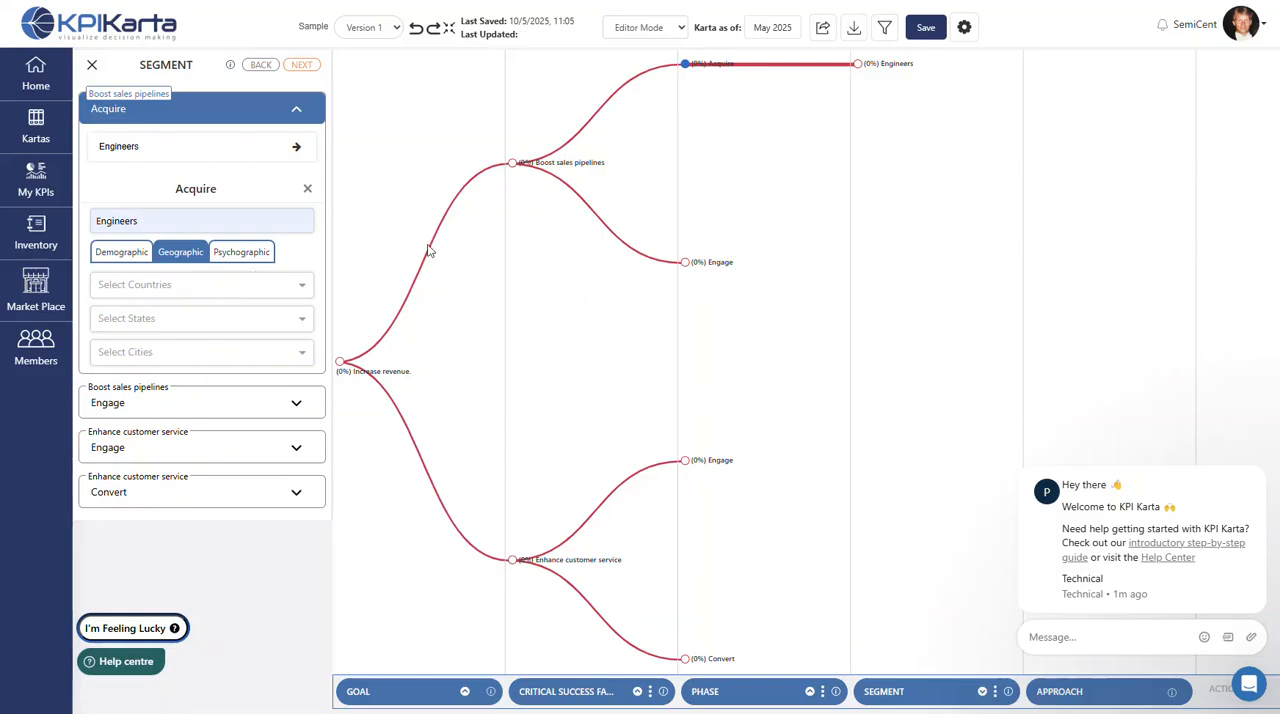
click(91, 64)
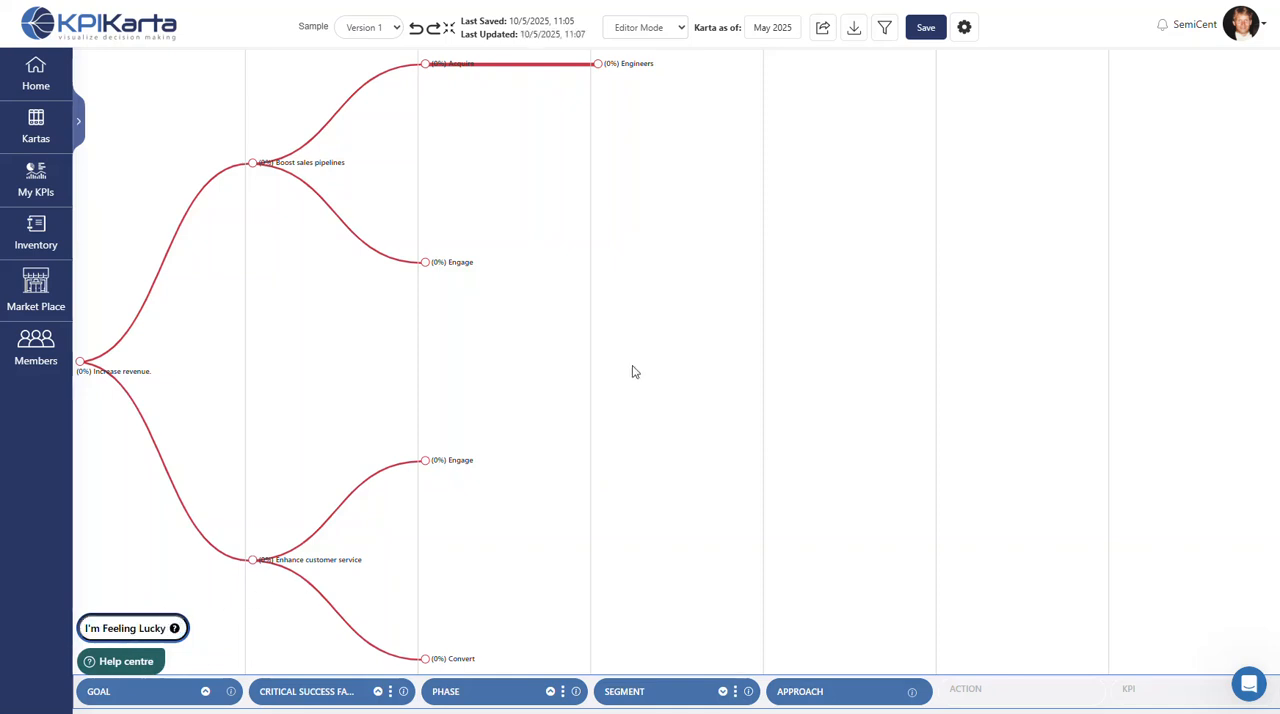
- Open the Marketing karta and review the Promos KPI's settings, including its calculation period options
click(40, 130)
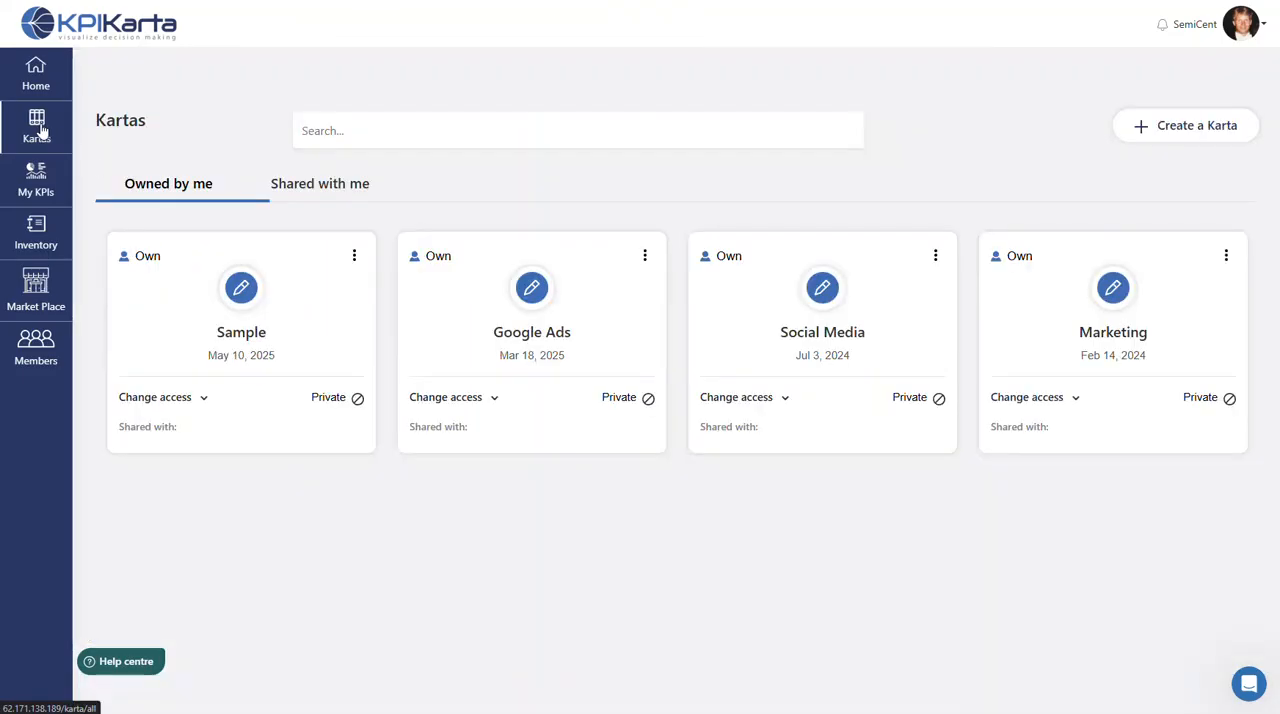
click(1115, 290)
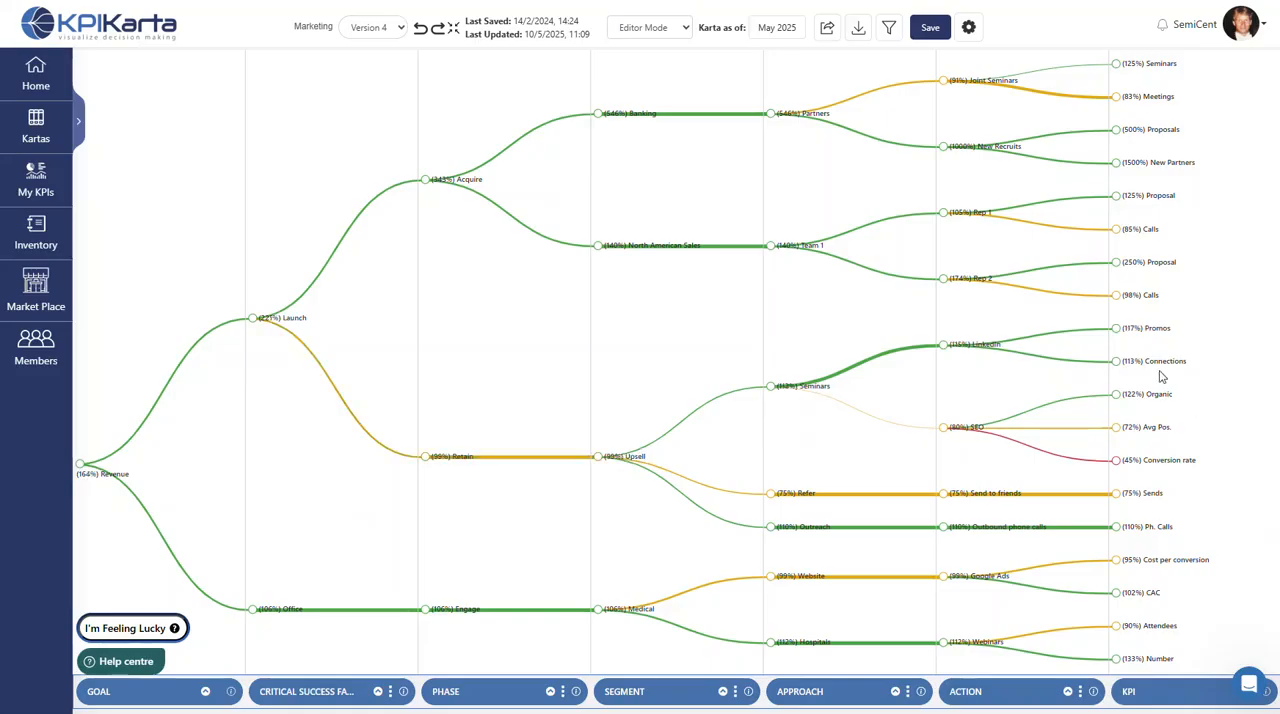
click(1116, 329)
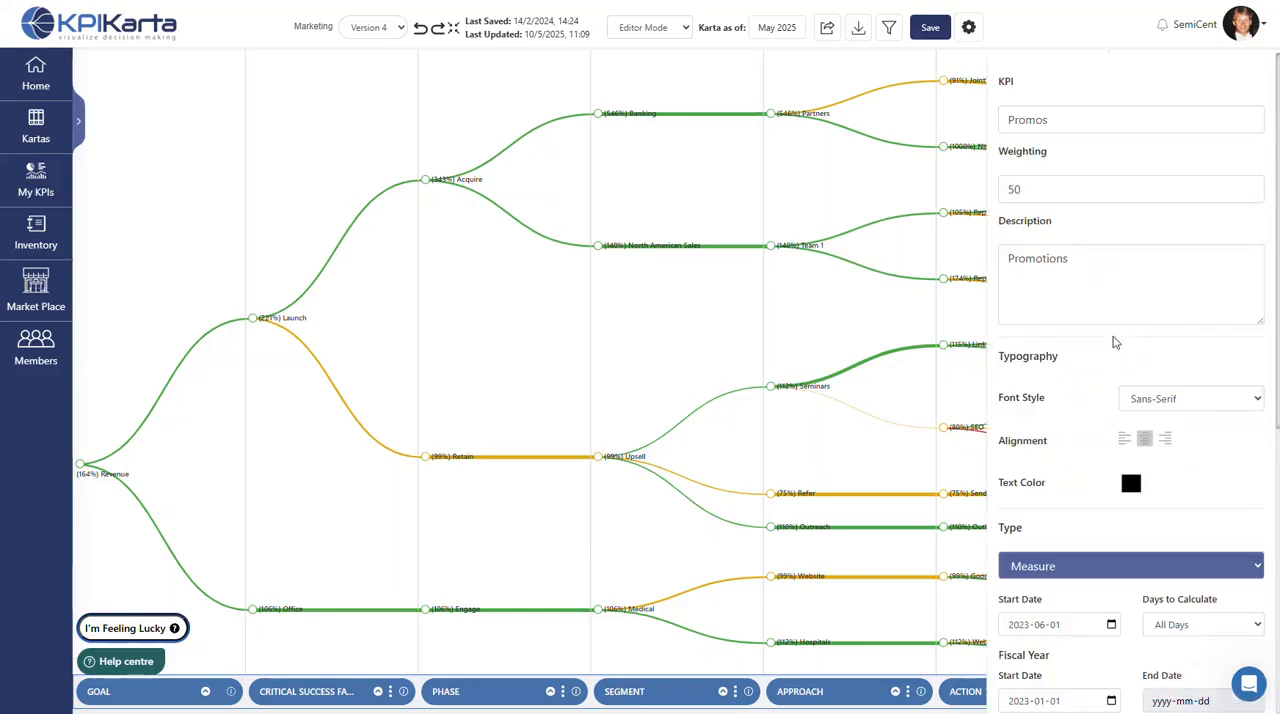
scroll(1115, 343, down, 5)
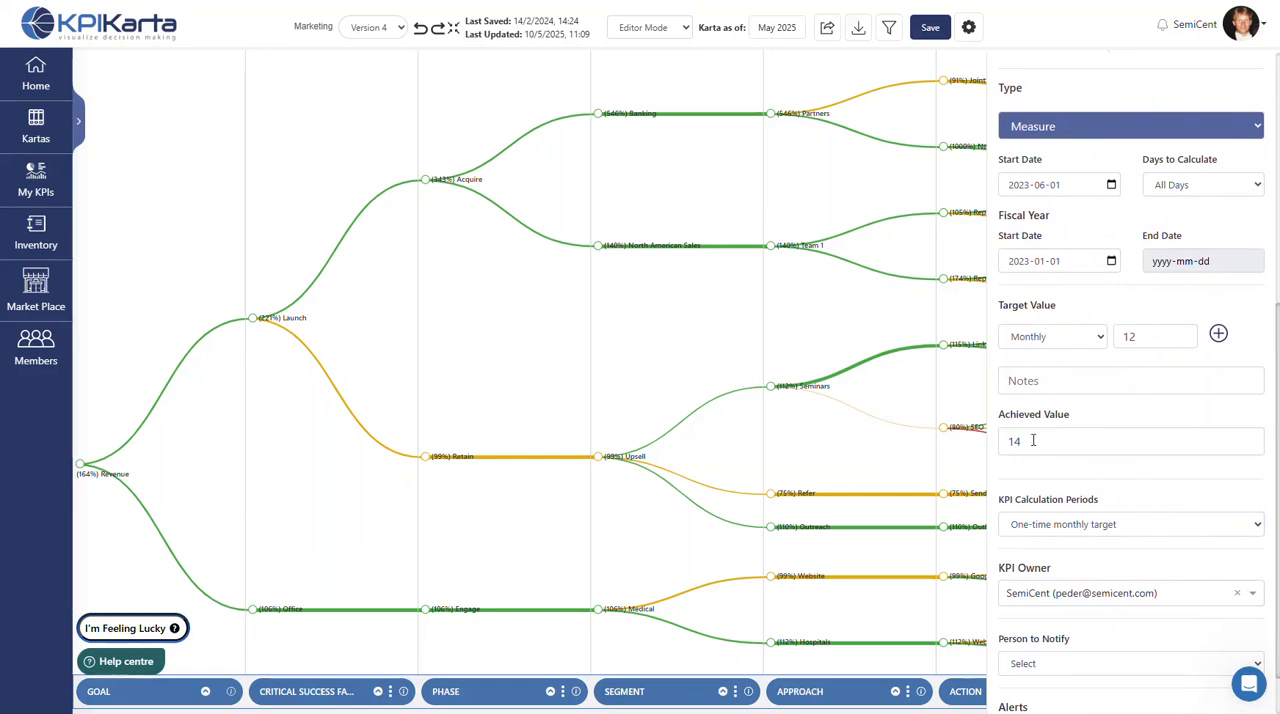
scroll(1033, 440, down, 1)
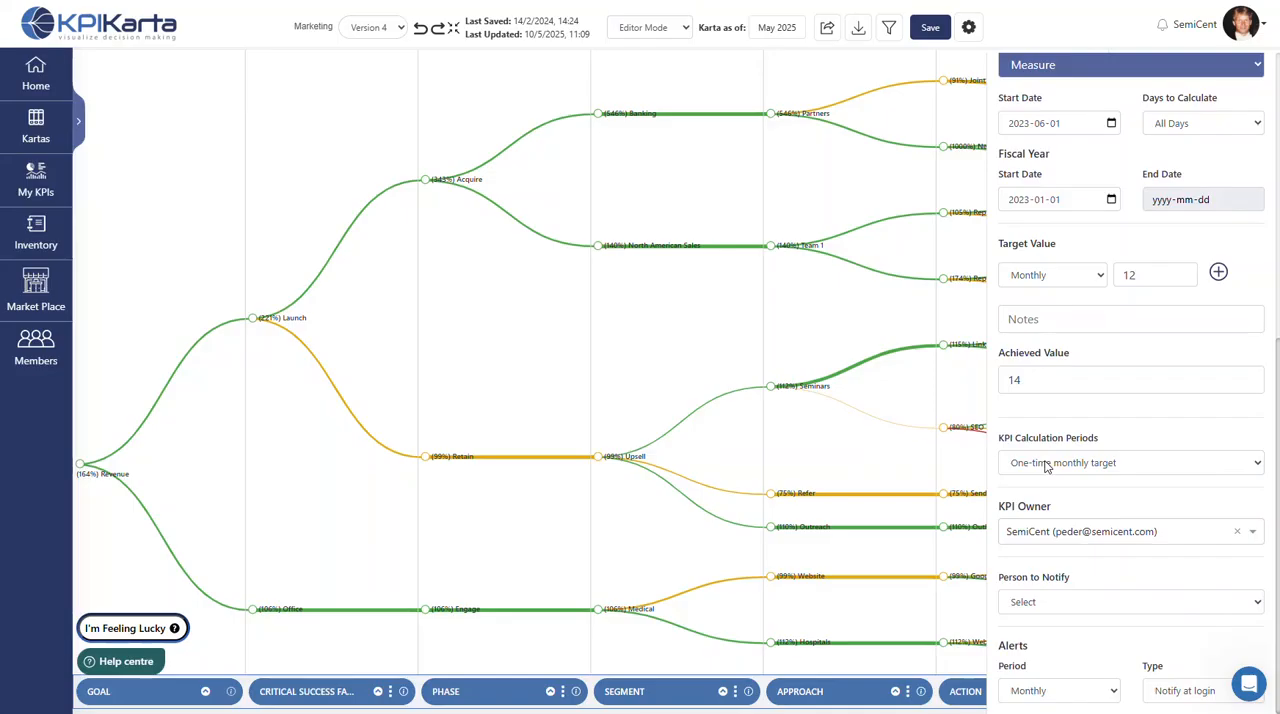
click(1046, 466)
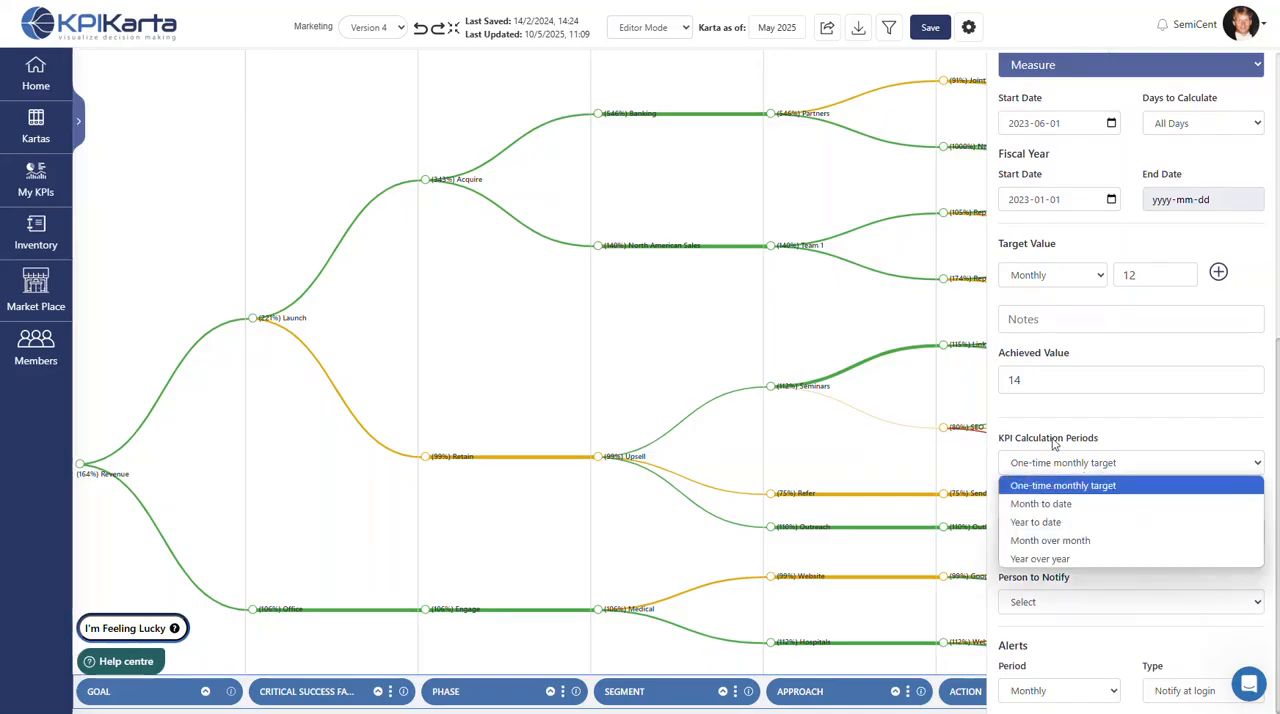
click(1053, 440)
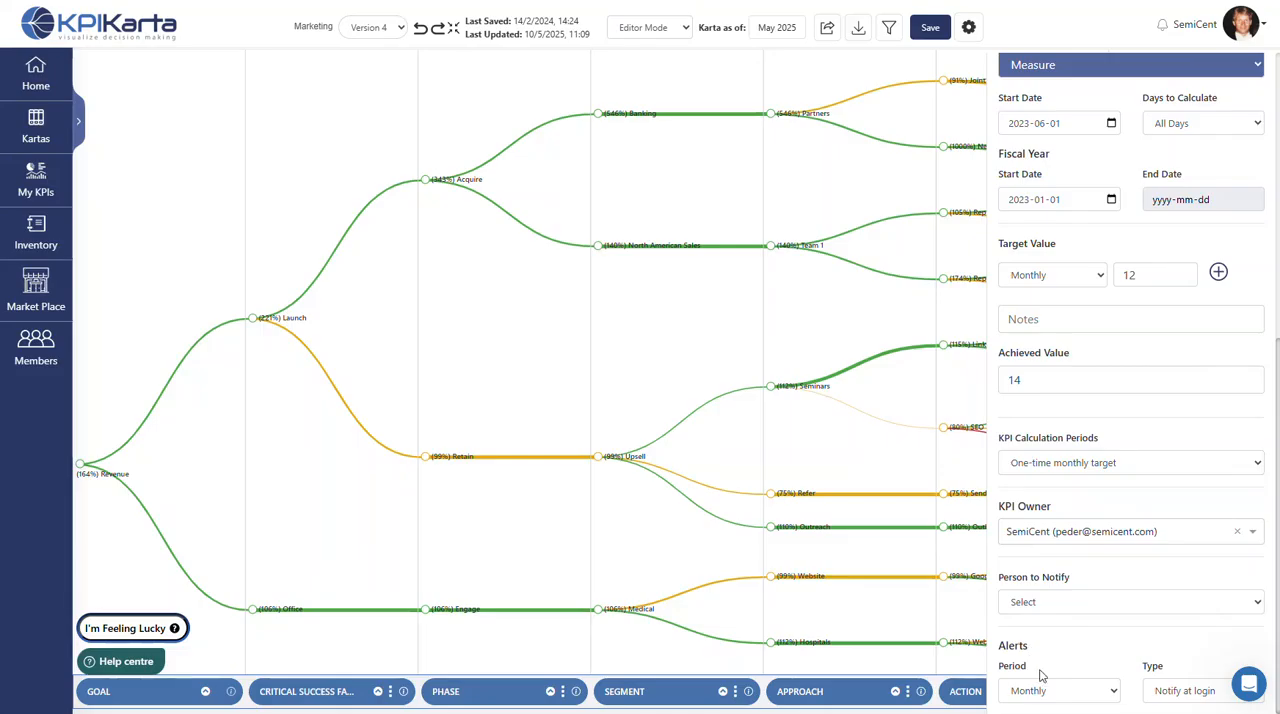
- Set the Promos KPI's achieved value to 24 and close its settings
double_click(1009, 379)
click(1057, 380)
text(24)
click(979, 378)
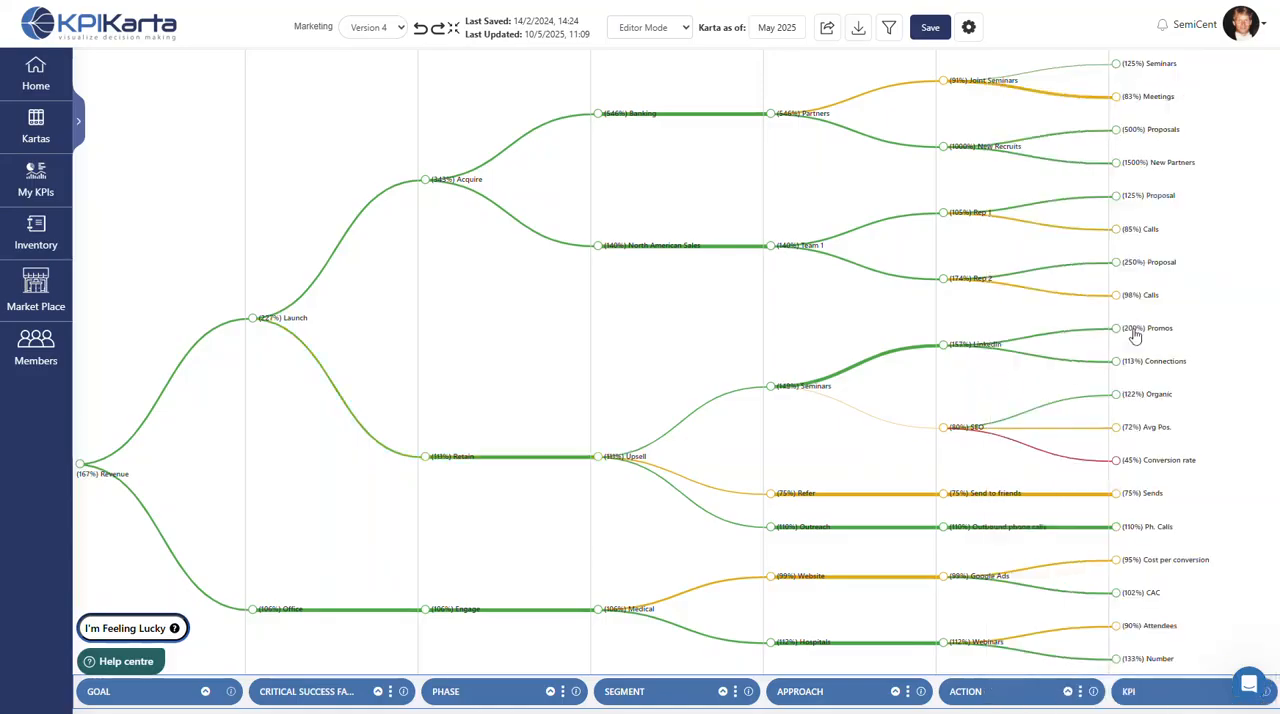
click(959, 348)
- Add the saved North American Sales Team branch to the Engage phase under Office in the Marketing karta
click(77, 122)
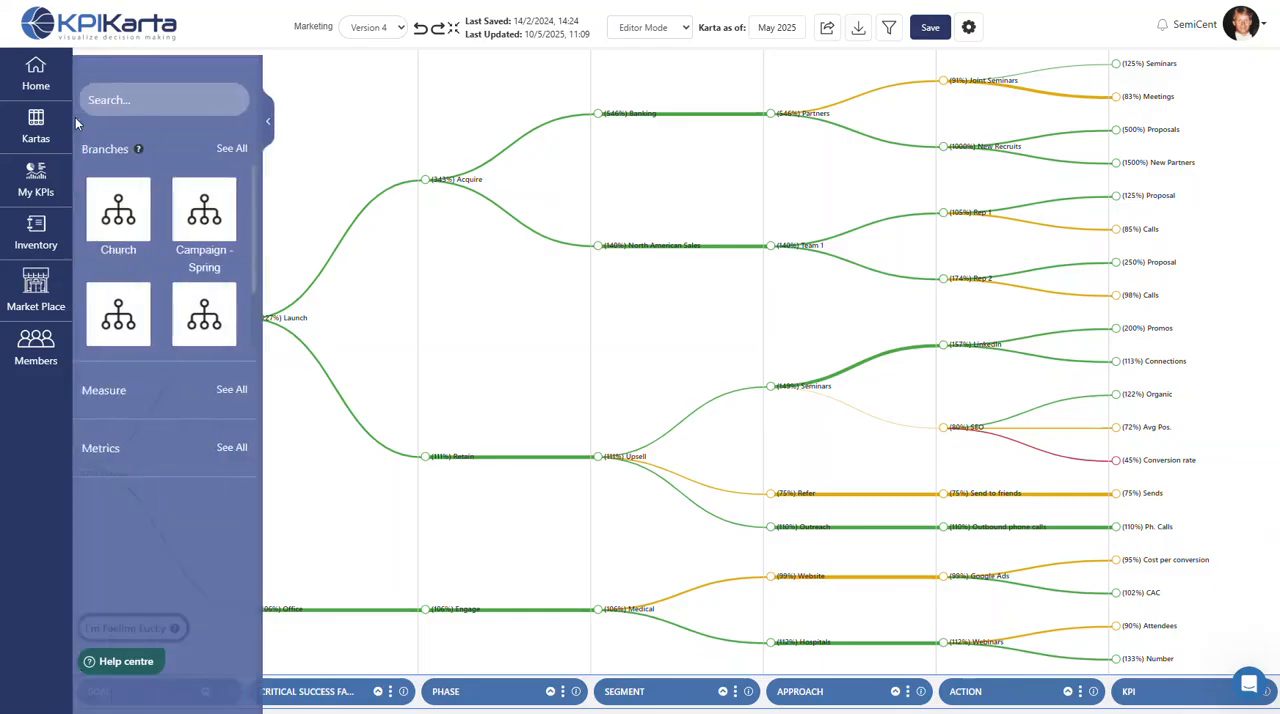
scroll(218, 272, down, 2)
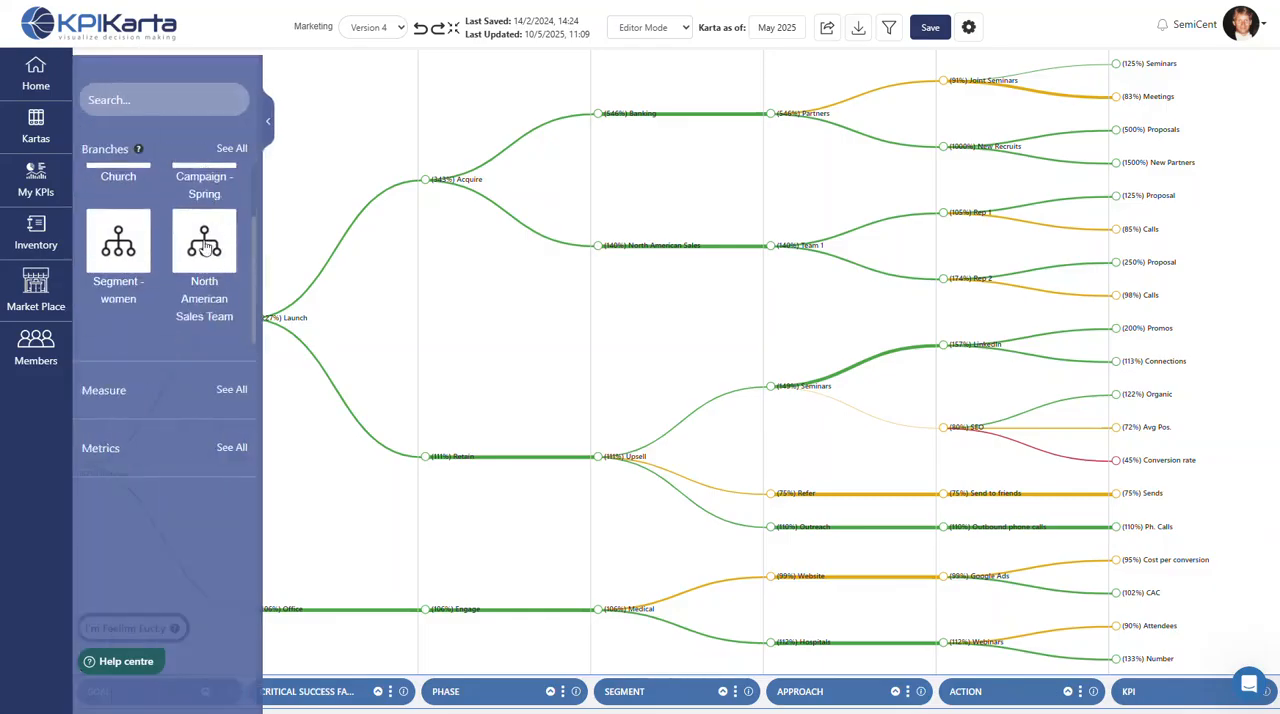
drag(204, 247, 427, 617)
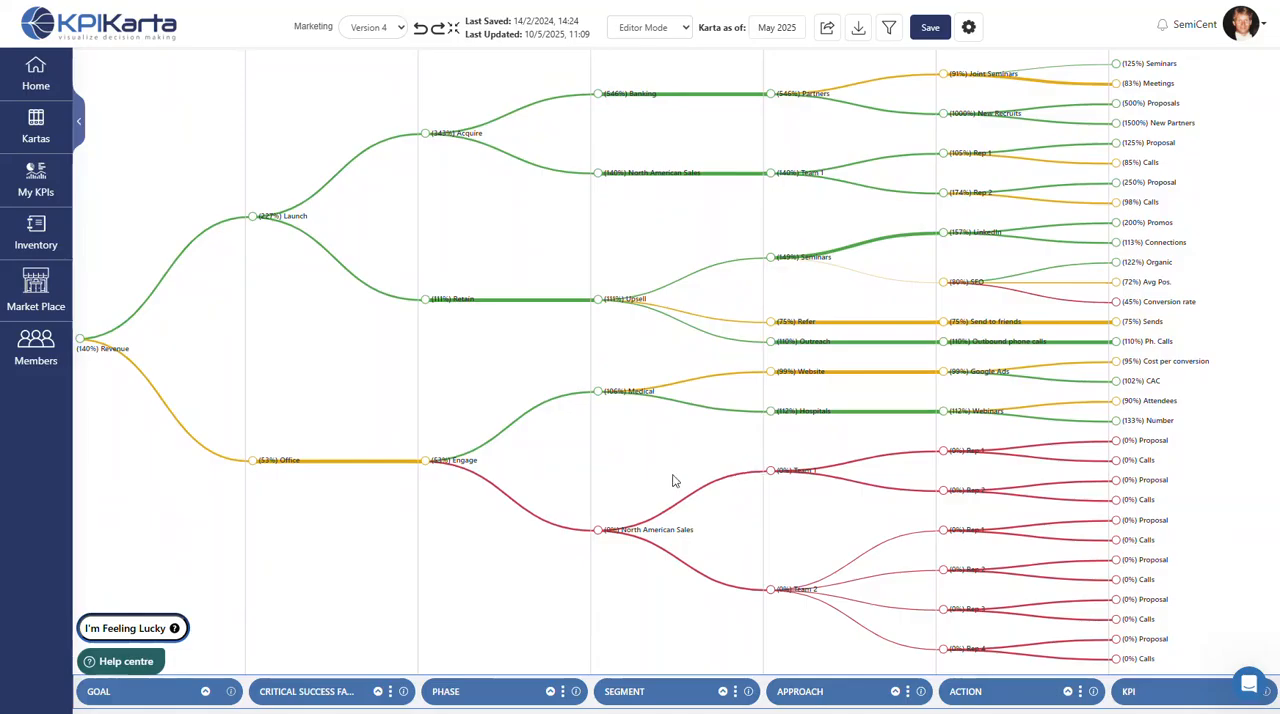
- In the KPIs dashboard, set the actual value of Marketing's New Partners KPI to 5 for May (2025) and save it
click(40, 186)
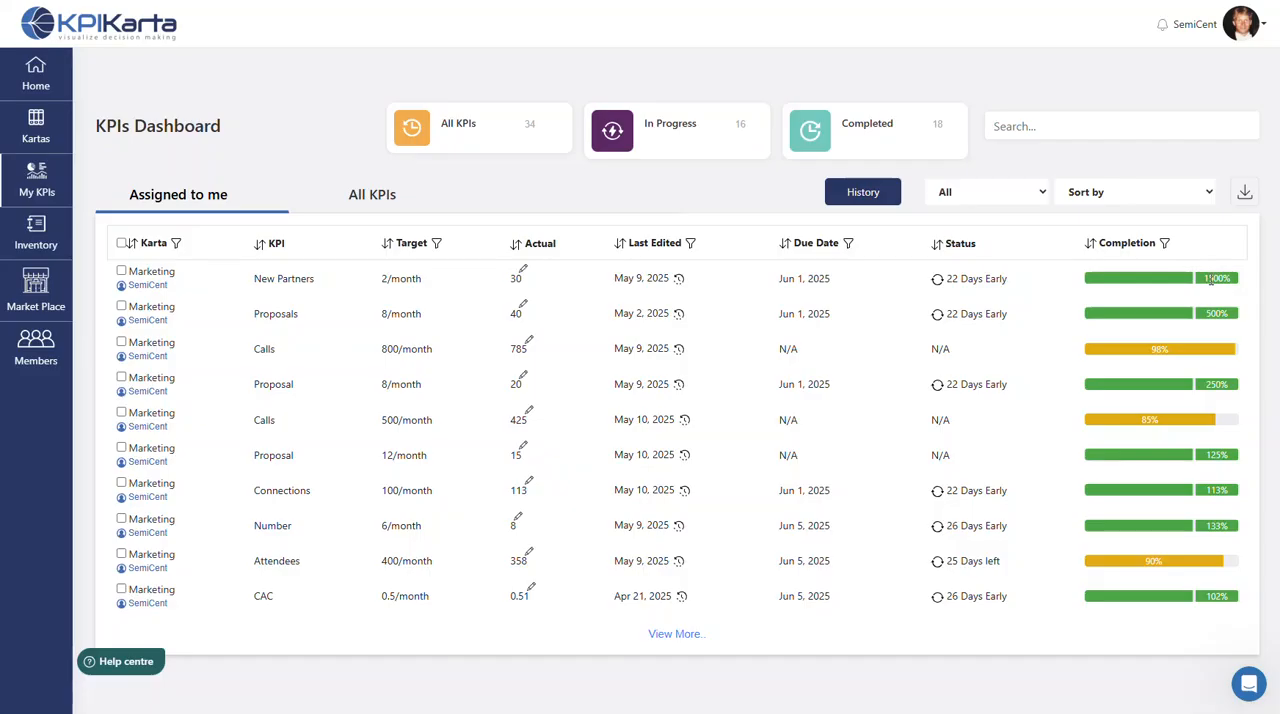
click(523, 274)
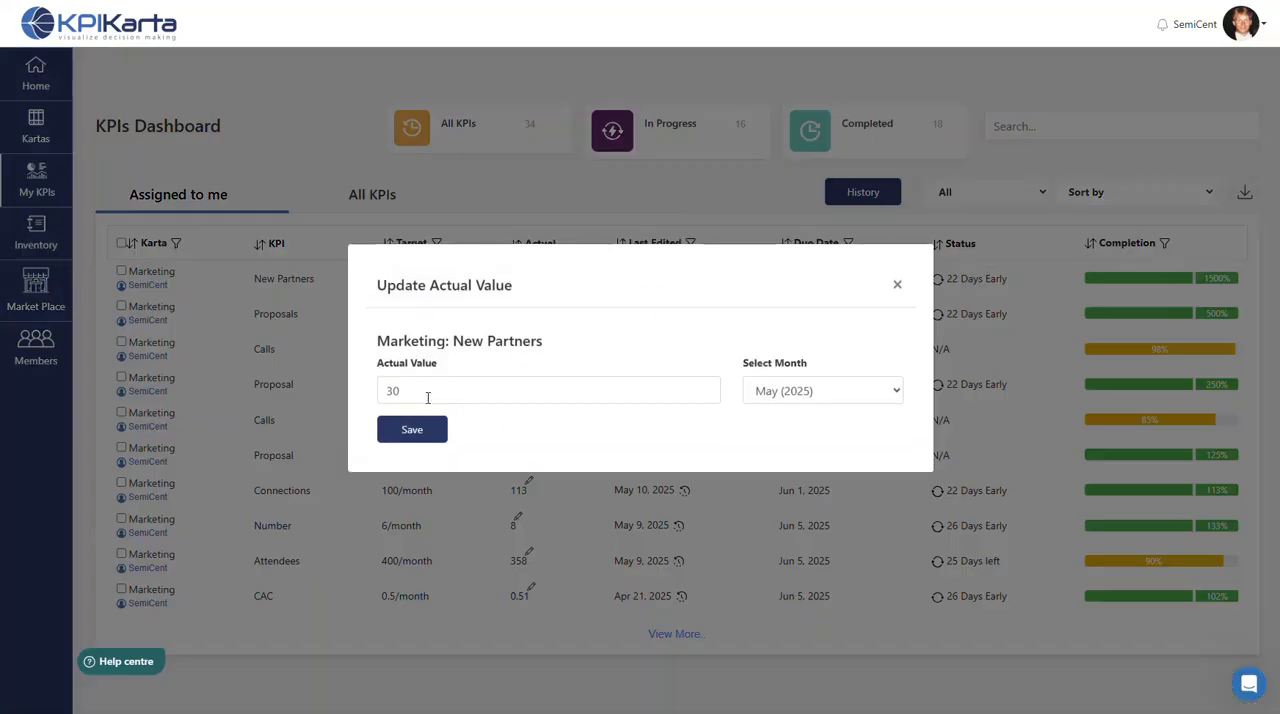
click(421, 394)
drag(417, 391, 386, 391)
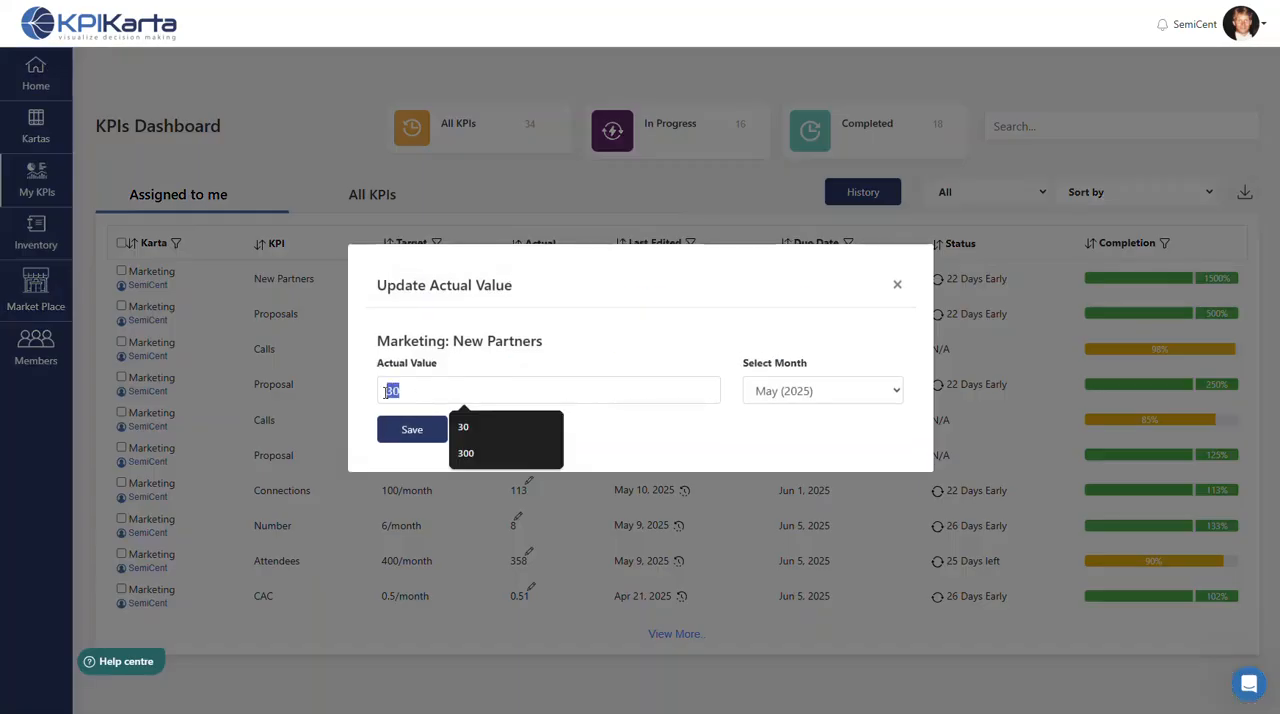
text(5)
click(406, 438)
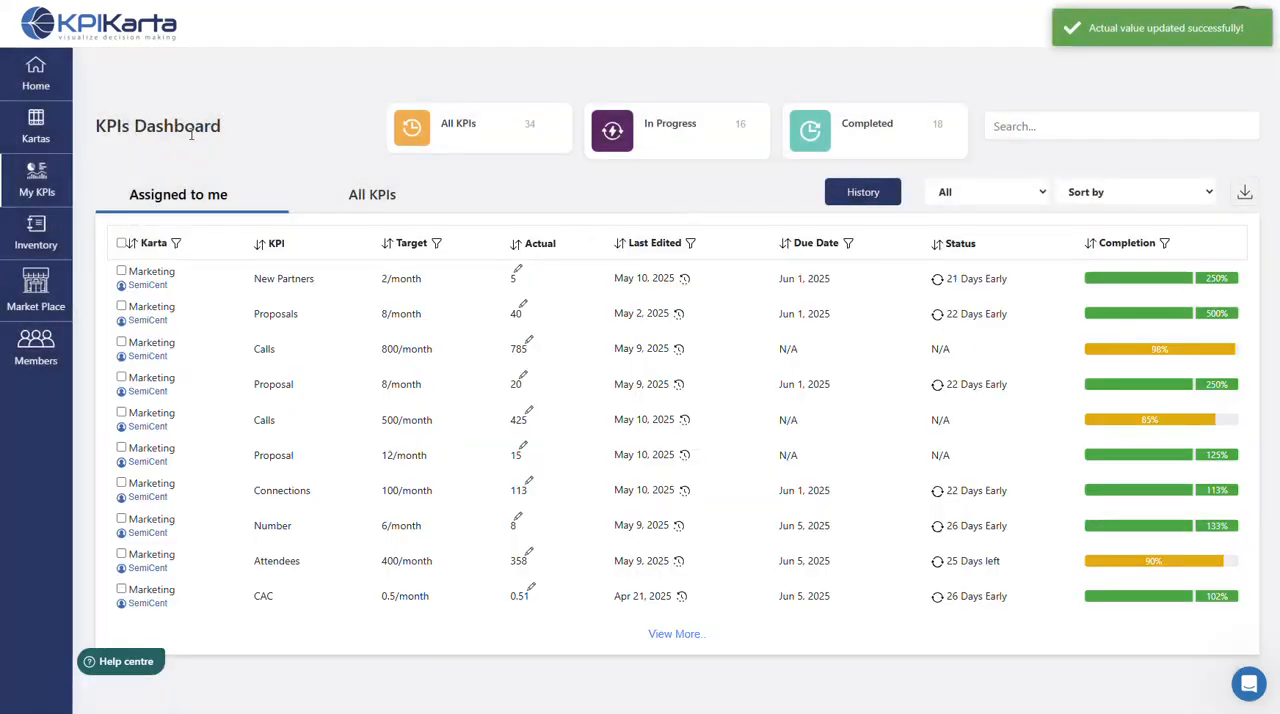
- Return to the list of owned kartas and reopen the Marketing karta
click(40, 123)
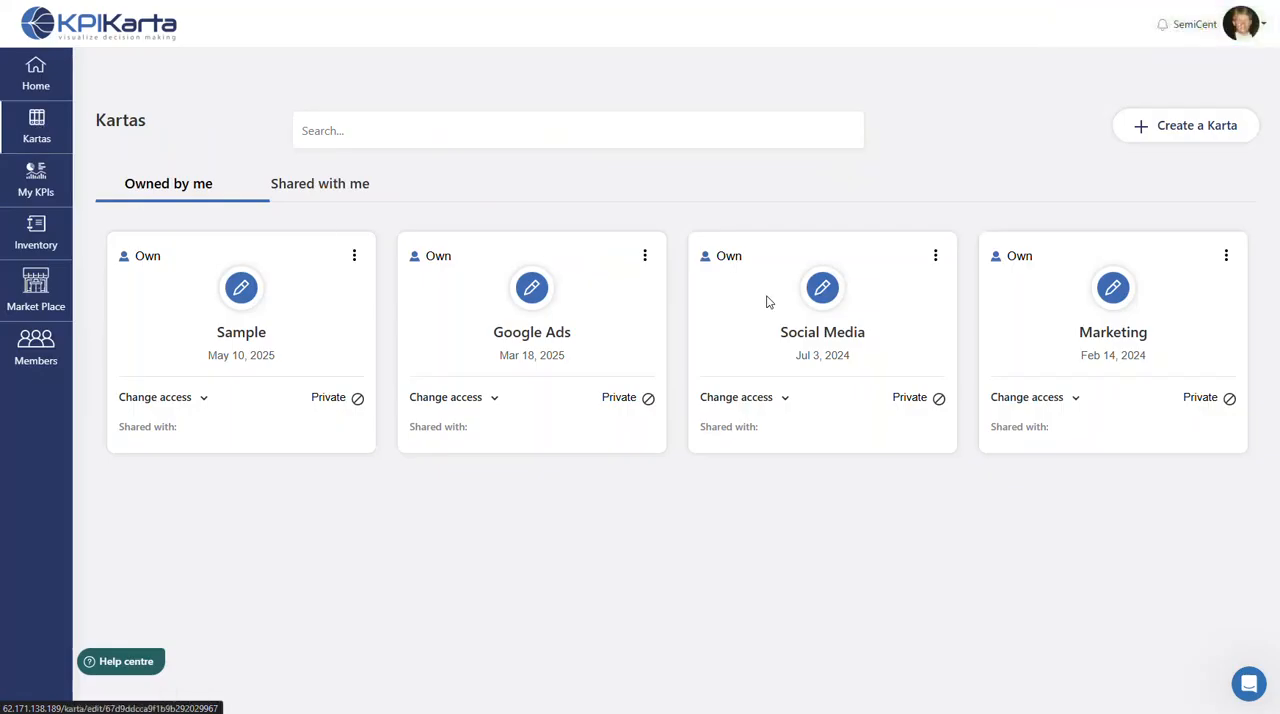
click(1110, 293)
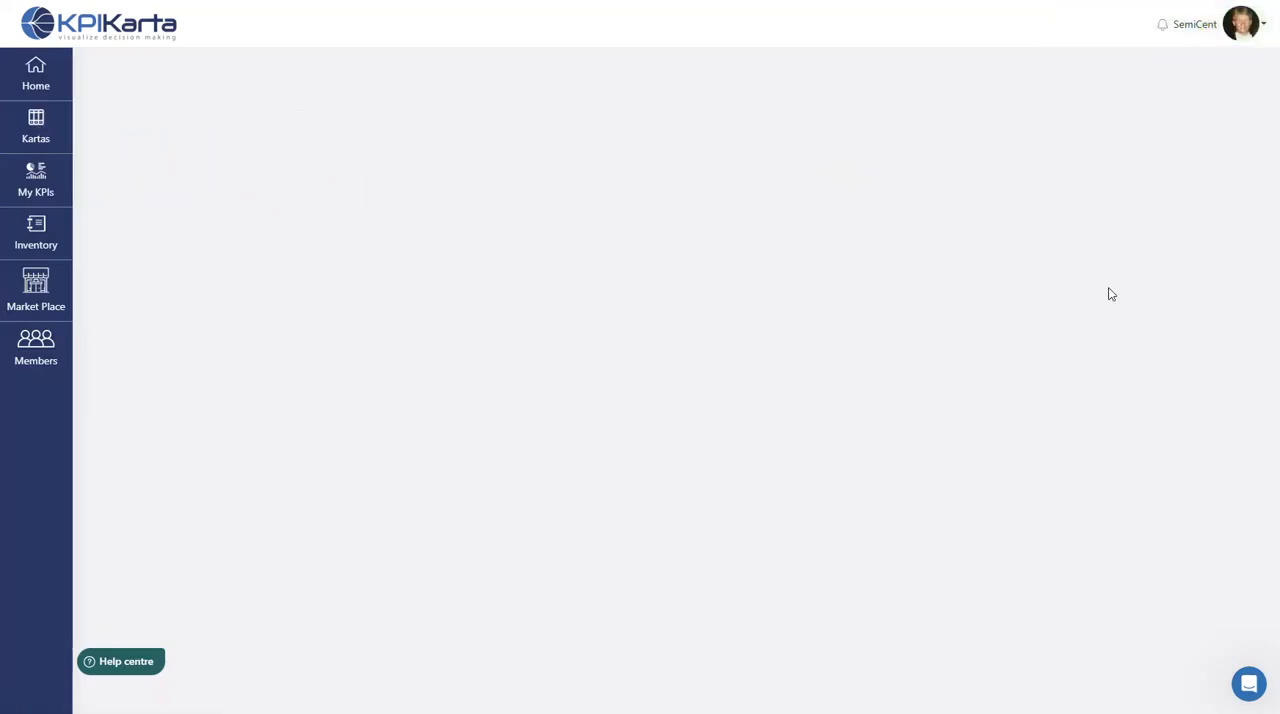